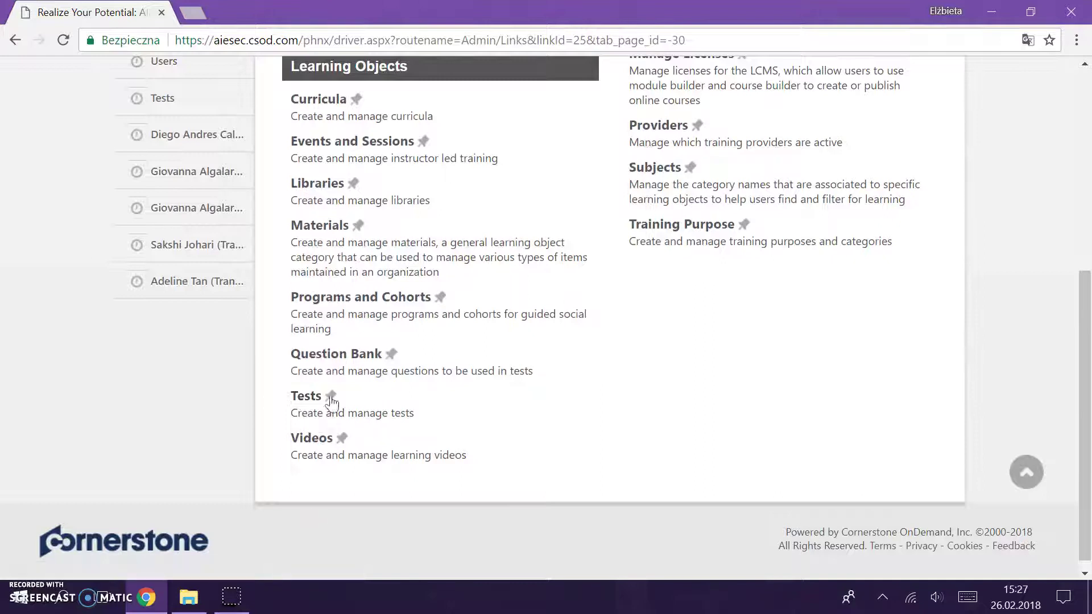
- Open the Tests administration page under Learning Objects
click(312, 397)
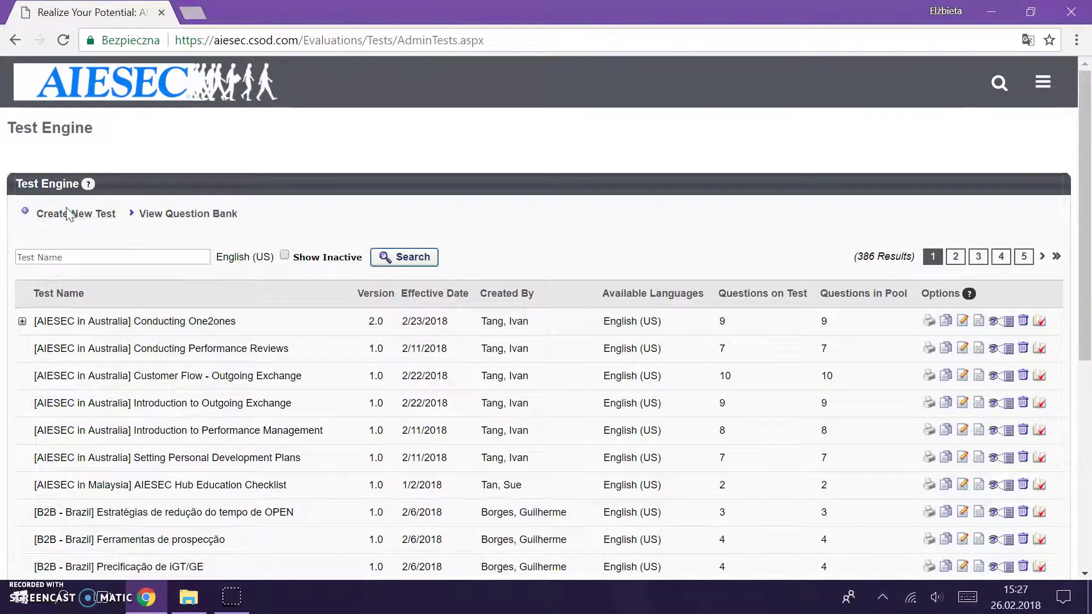
- Start a new test named '[Team Standards Master - Egypt] 1. Introduction' with 30 training minutes
click(68, 214)
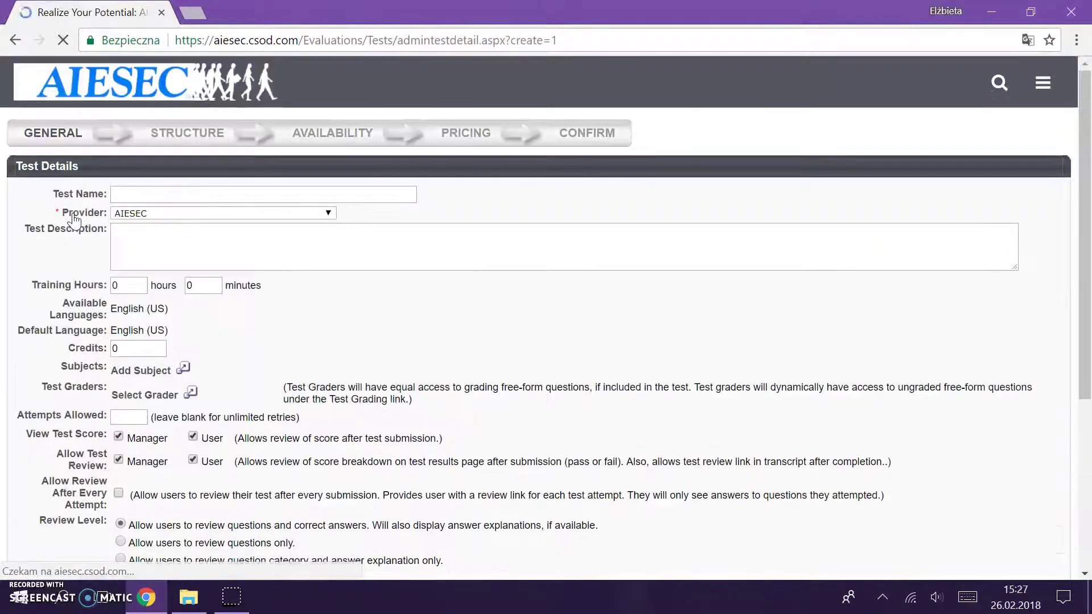
click(159, 193)
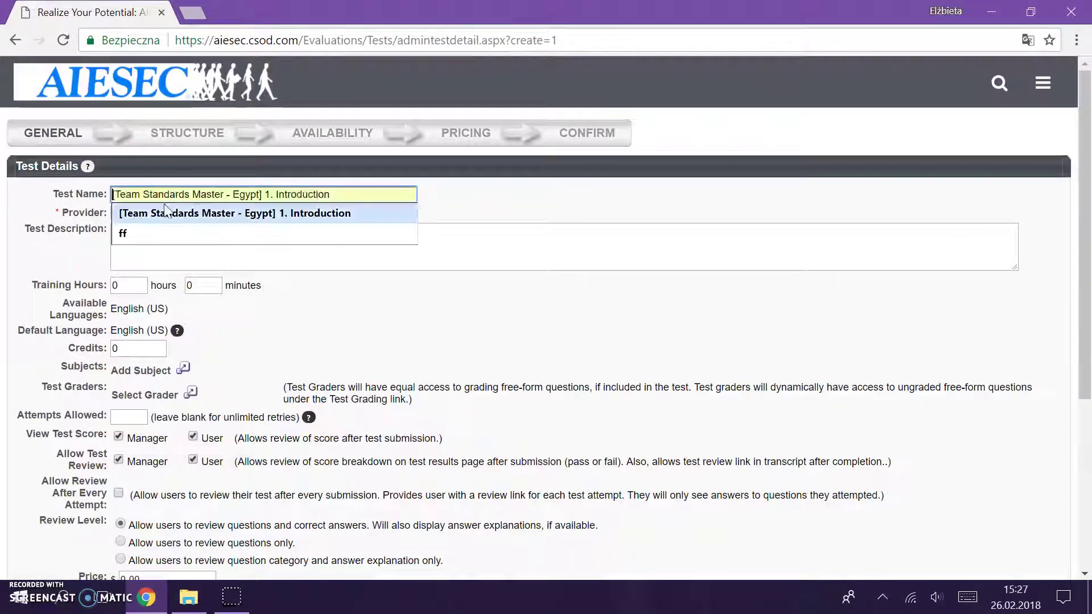
click(166, 211)
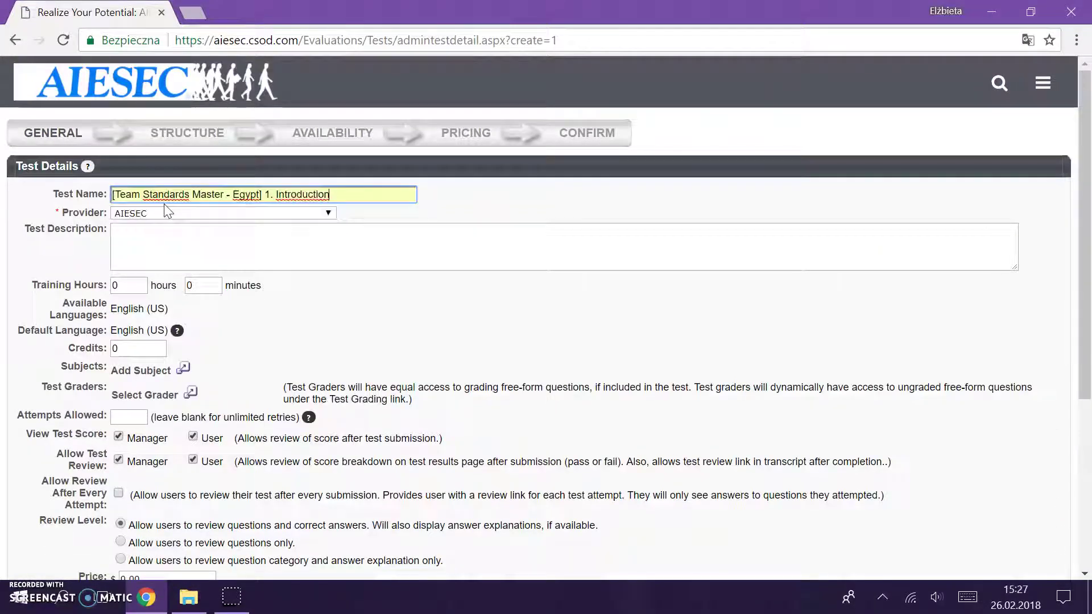
click(158, 247)
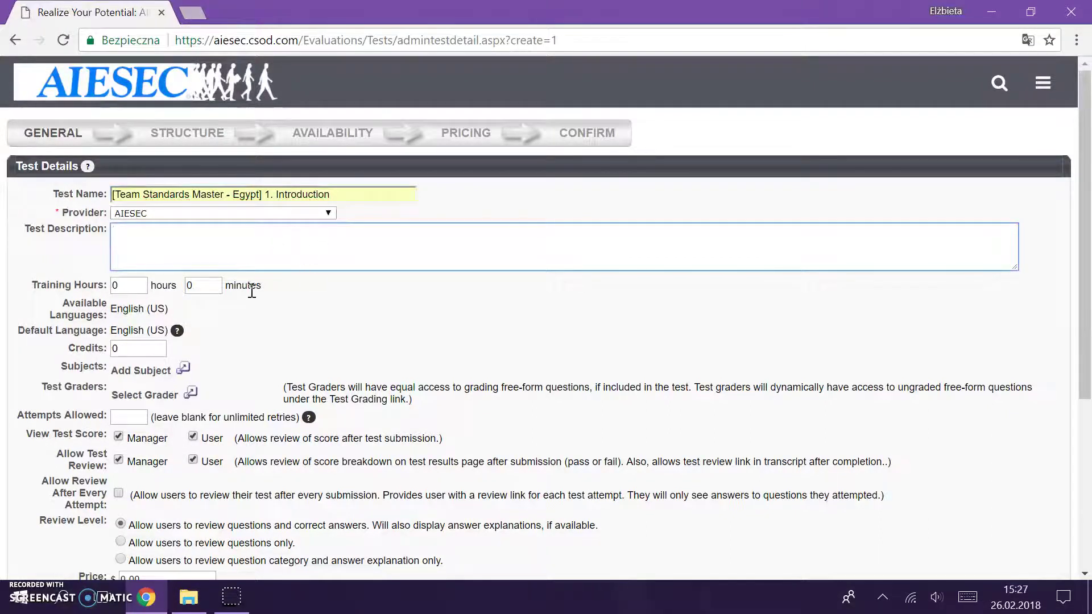
scroll(242, 267, down, 2)
click(201, 201)
text(30)
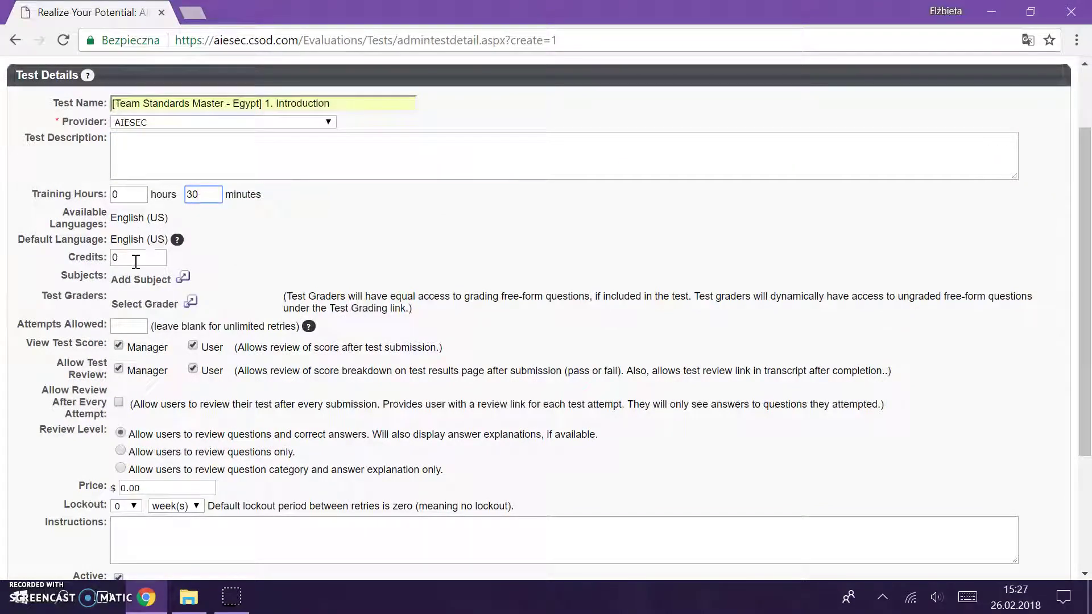
- Add Leadership and Management > Team Standards as the test's subject
click(145, 279)
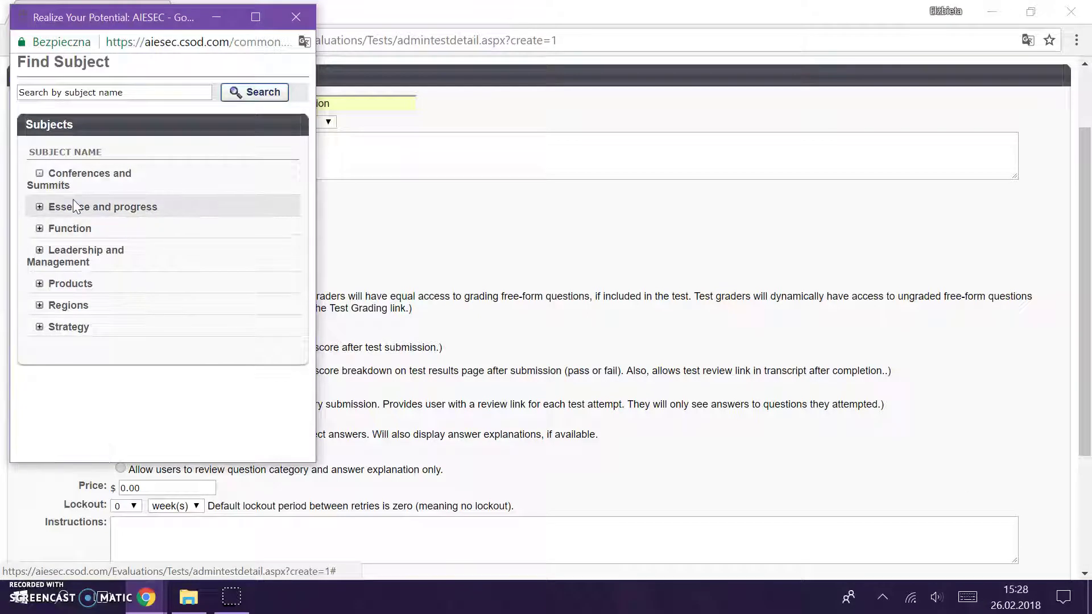
click(39, 254)
click(79, 282)
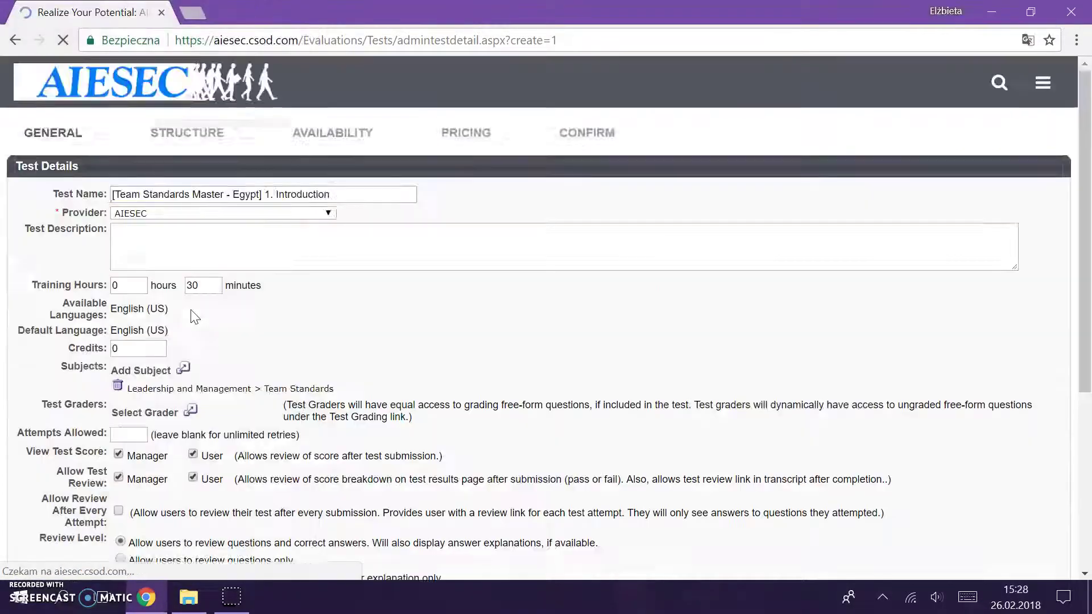
scroll(171, 313, down, 2)
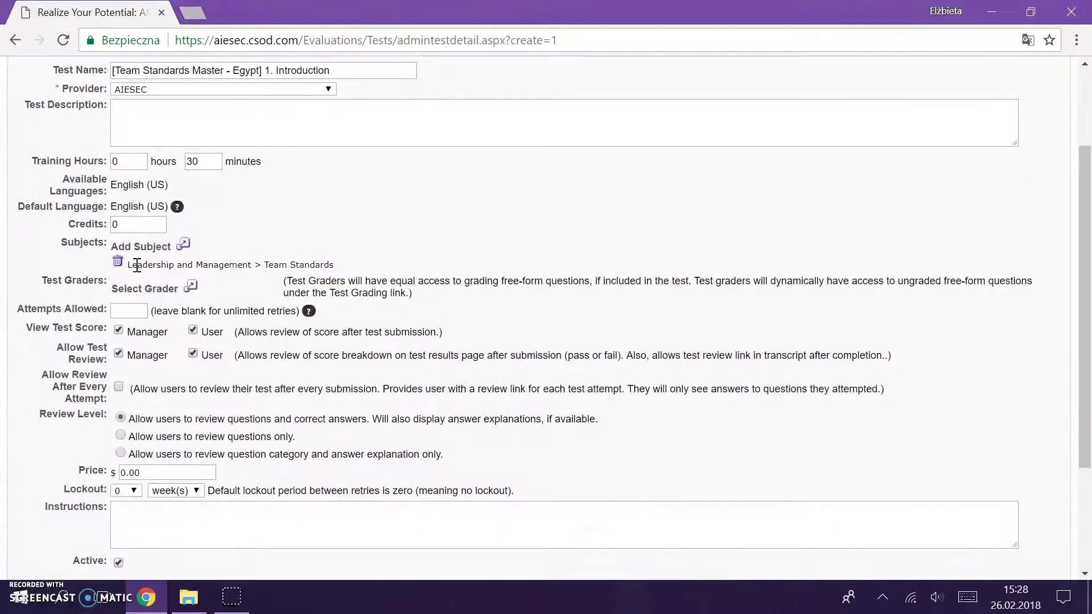
- Allow 5 attempts with question-only review, then continue to the Structure step
click(125, 313)
scroll(116, 373, down, 3)
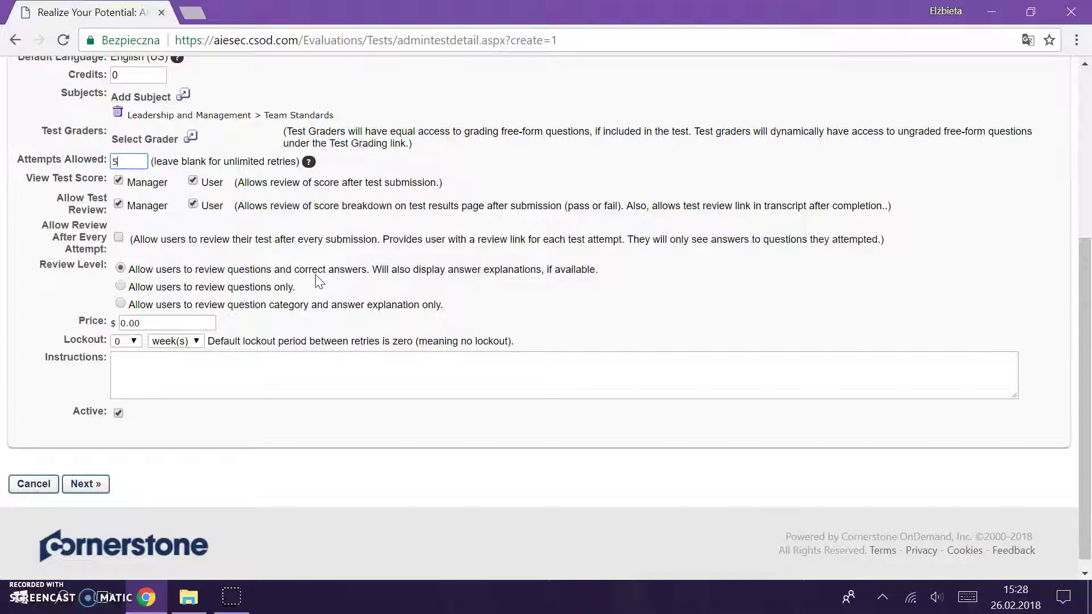
click(120, 286)
scroll(171, 314, down, 1)
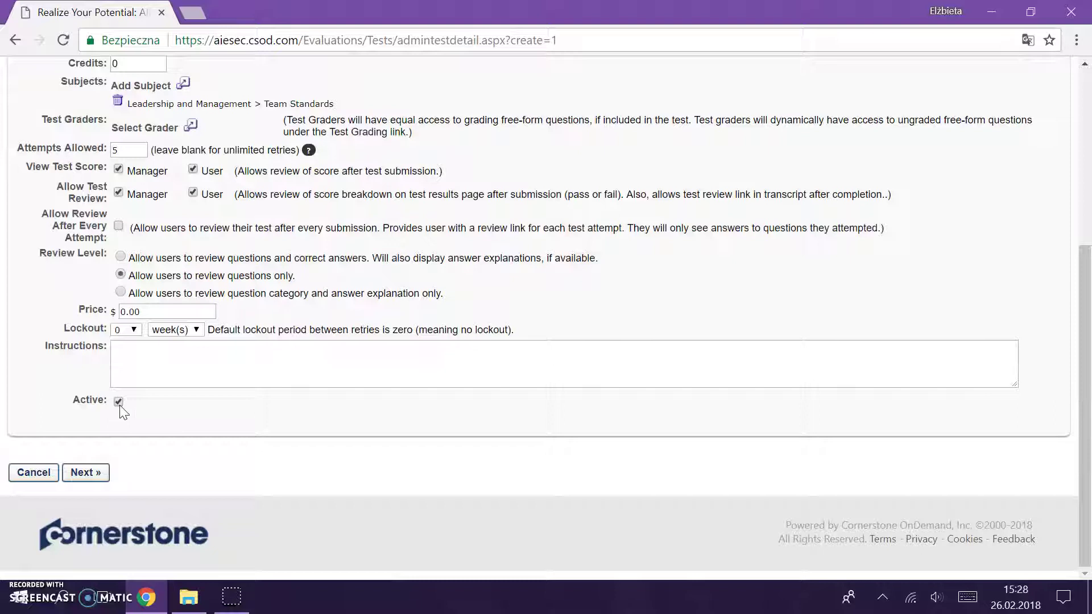
click(87, 475)
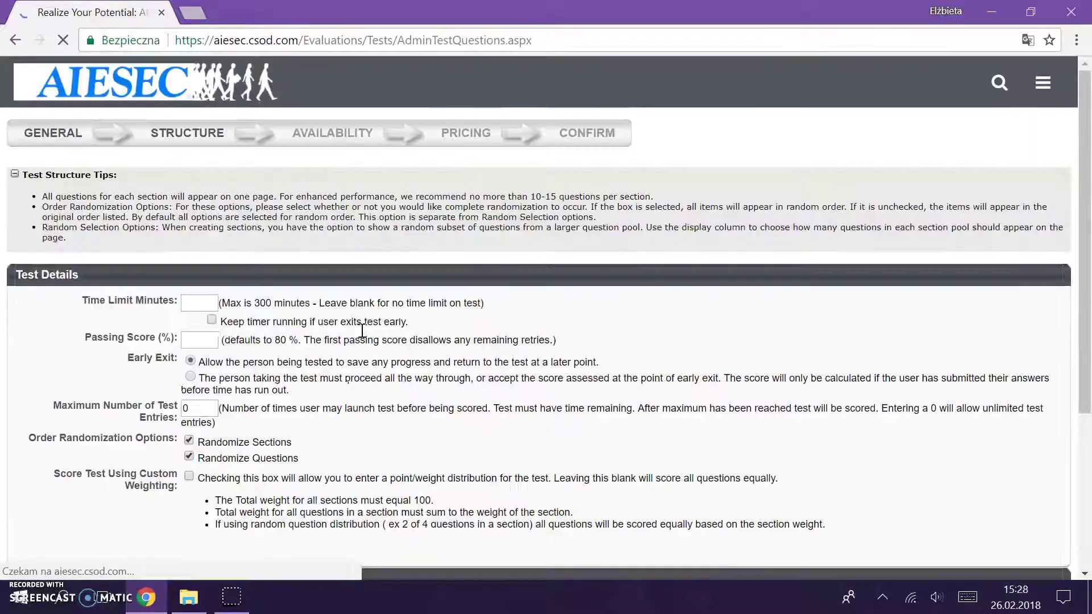
- Set a 30-minute time limit, then move through the Passing Score and Max Entries fields
scroll(313, 246, down, 3)
click(203, 139)
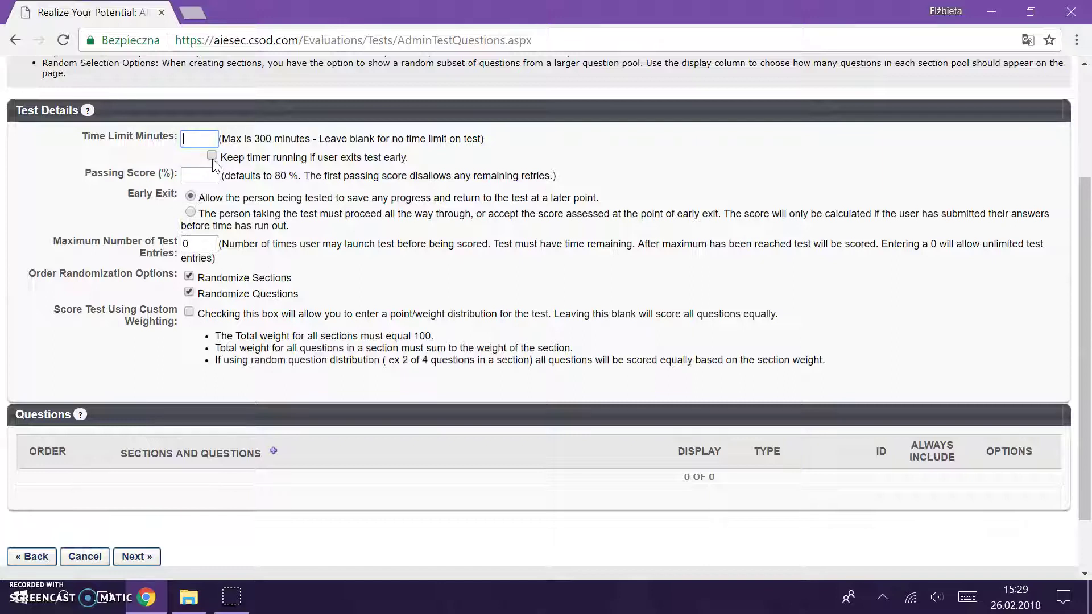
click(195, 138)
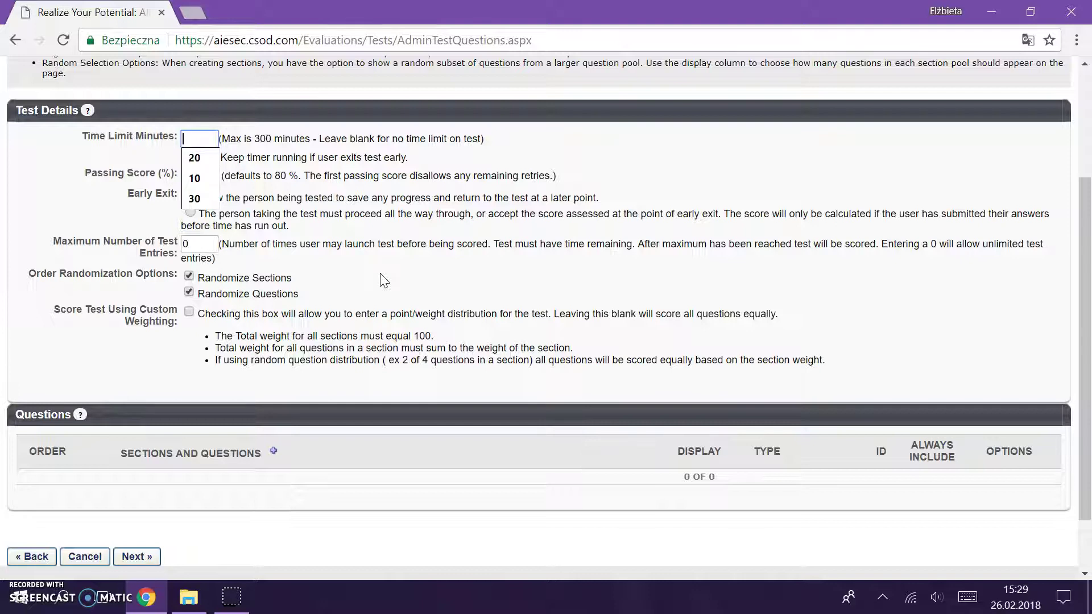
text(20)
key(BackSpace)
key(BackSpace)
text(3)
click(194, 160)
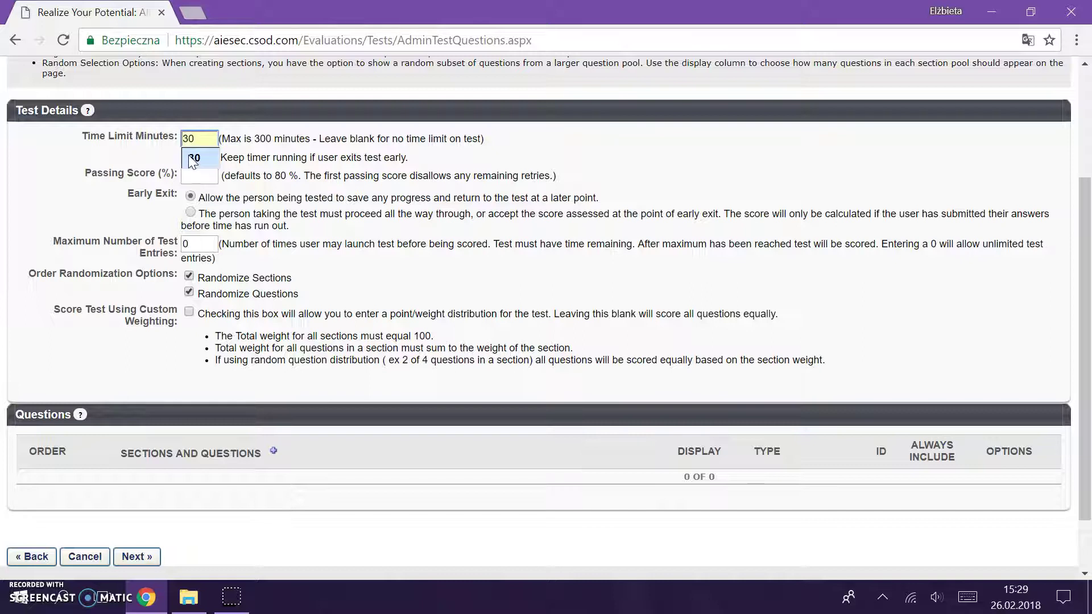
click(195, 177)
click(204, 244)
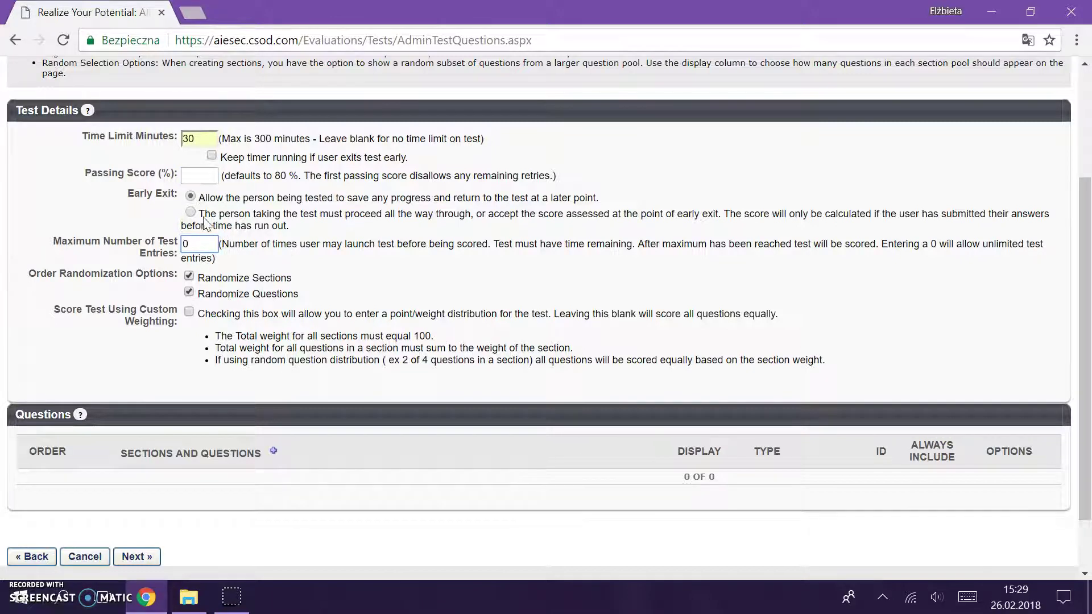
- Turn off Randomize Sections and enable 'Score Test Using Custom Weighting'
scroll(213, 272, down, 1)
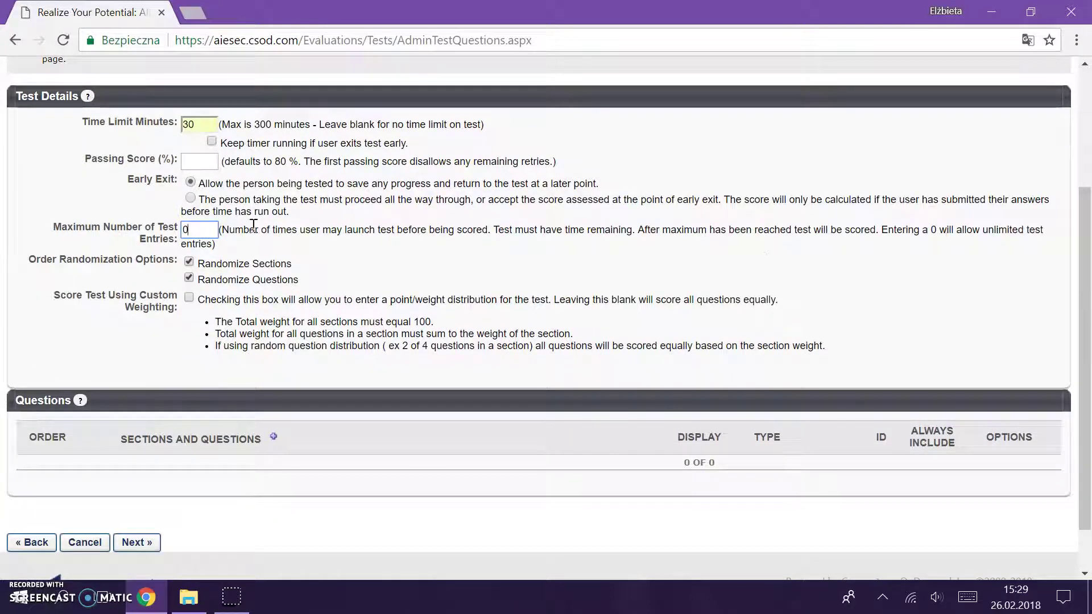
scroll(250, 225, down, 1)
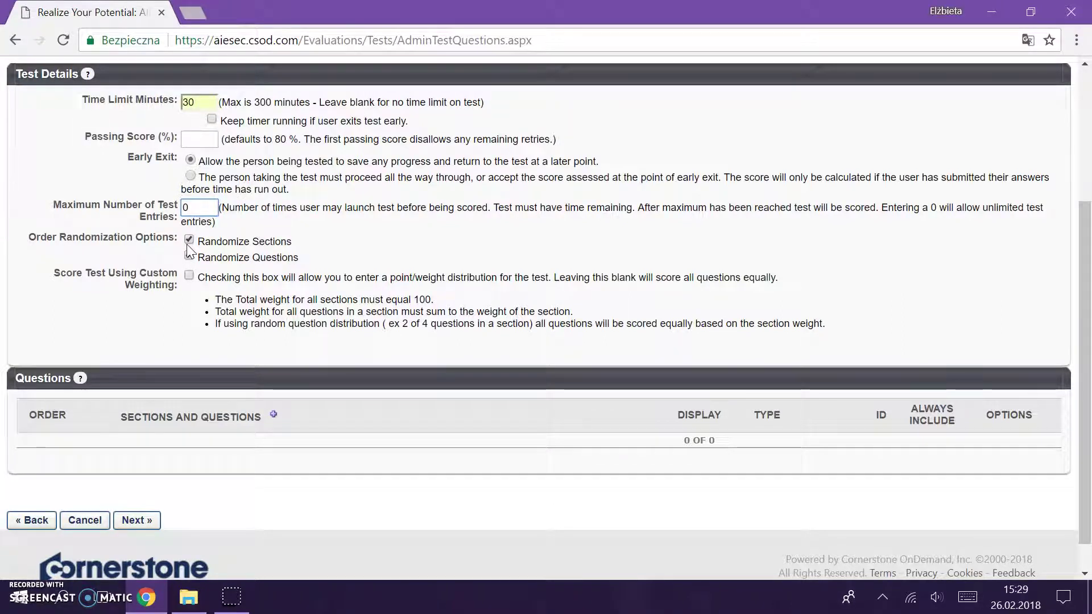
click(189, 256)
click(188, 240)
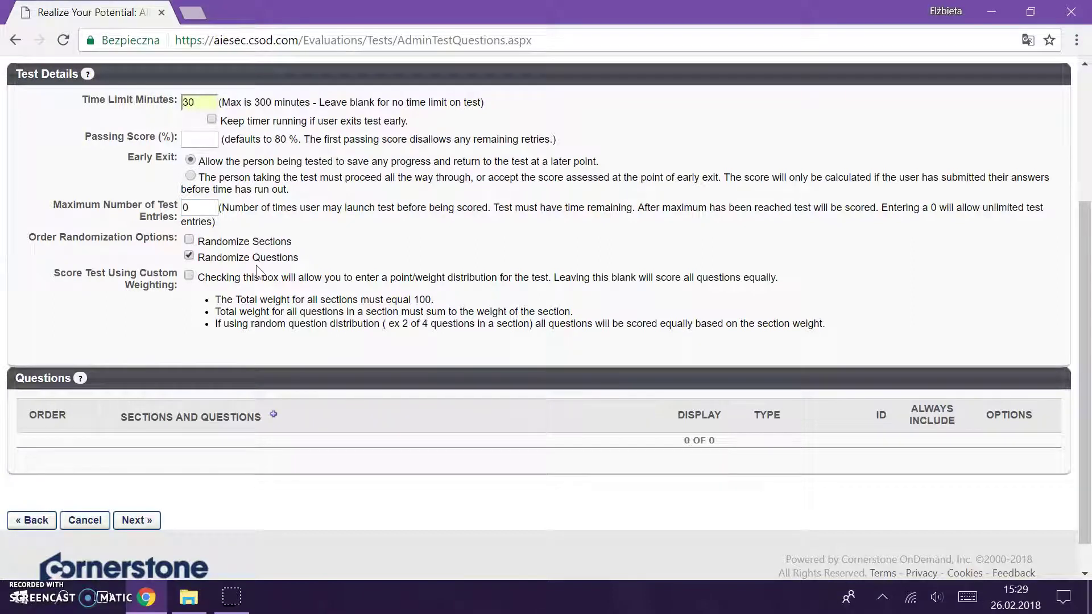
click(188, 276)
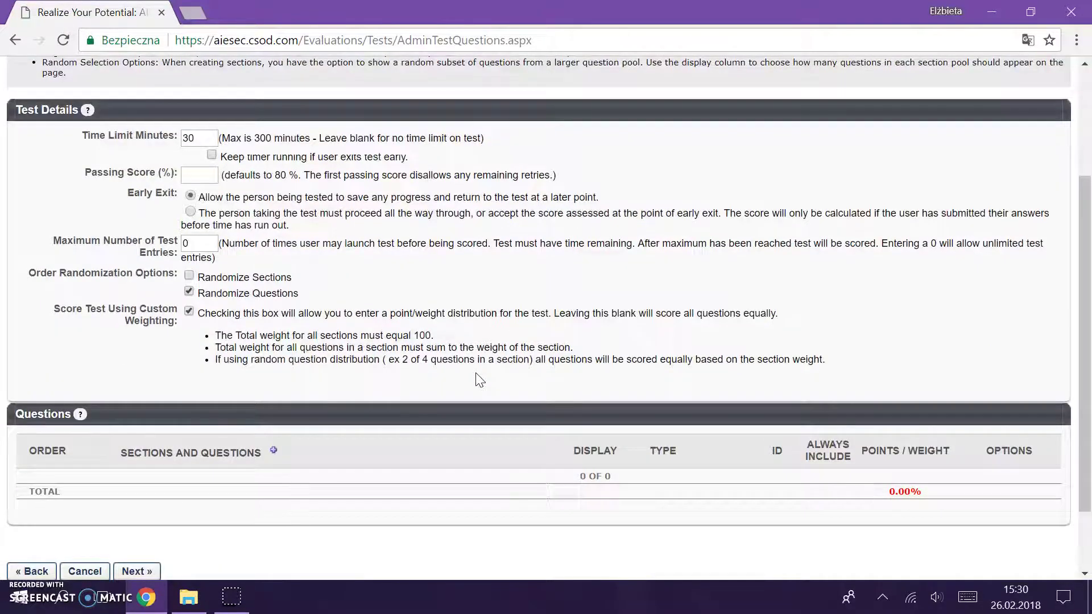
scroll(480, 380, down, 1)
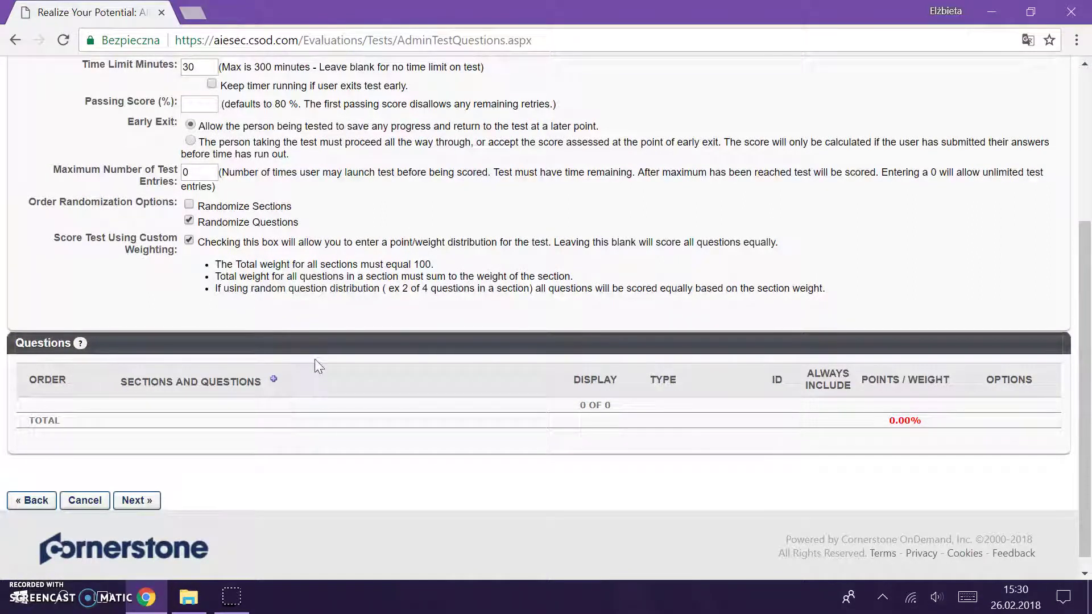
scroll(469, 304, down, 1)
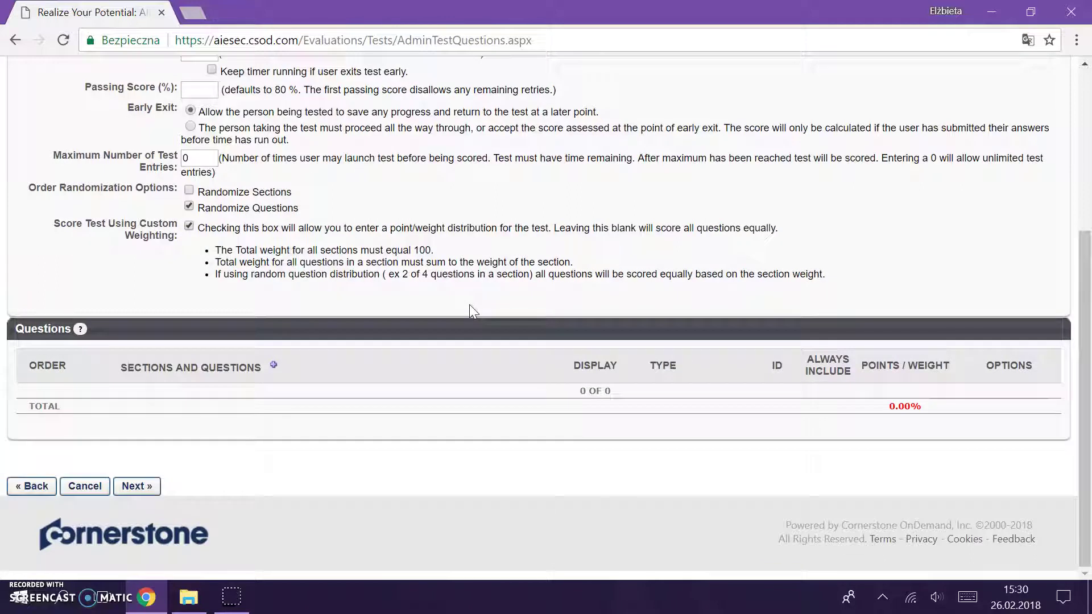
- Create section 'b' below section a in the Sections and Questions table
click(273, 366)
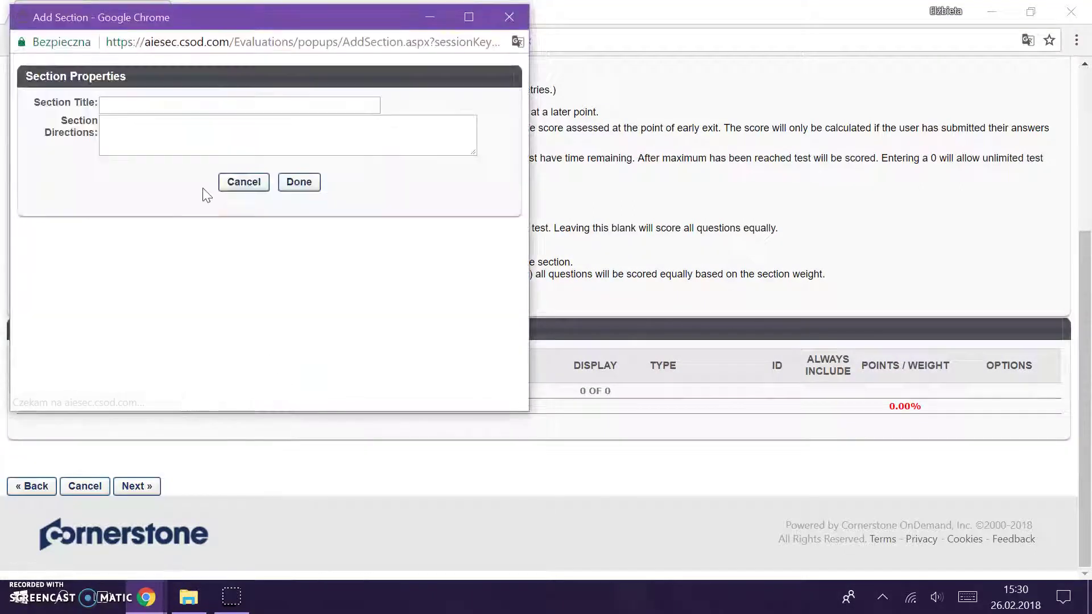
click(162, 106)
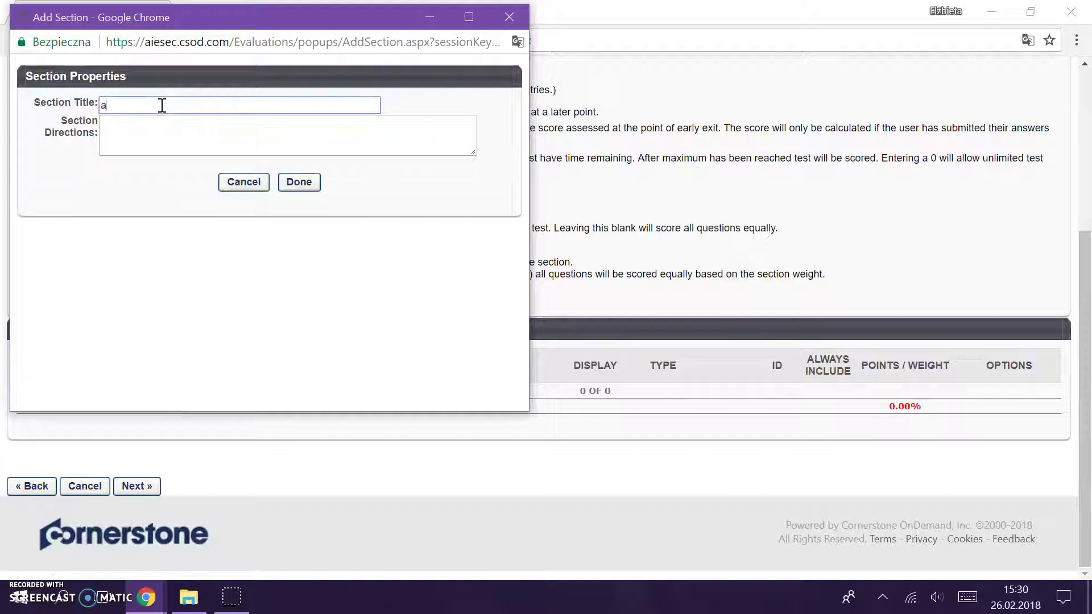
click(297, 185)
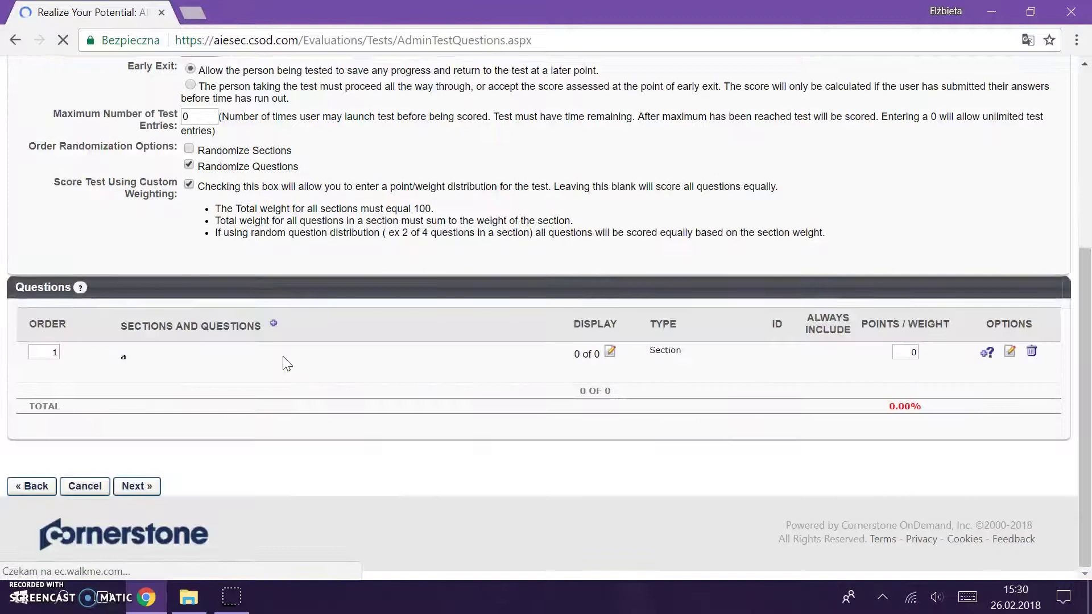
click(273, 323)
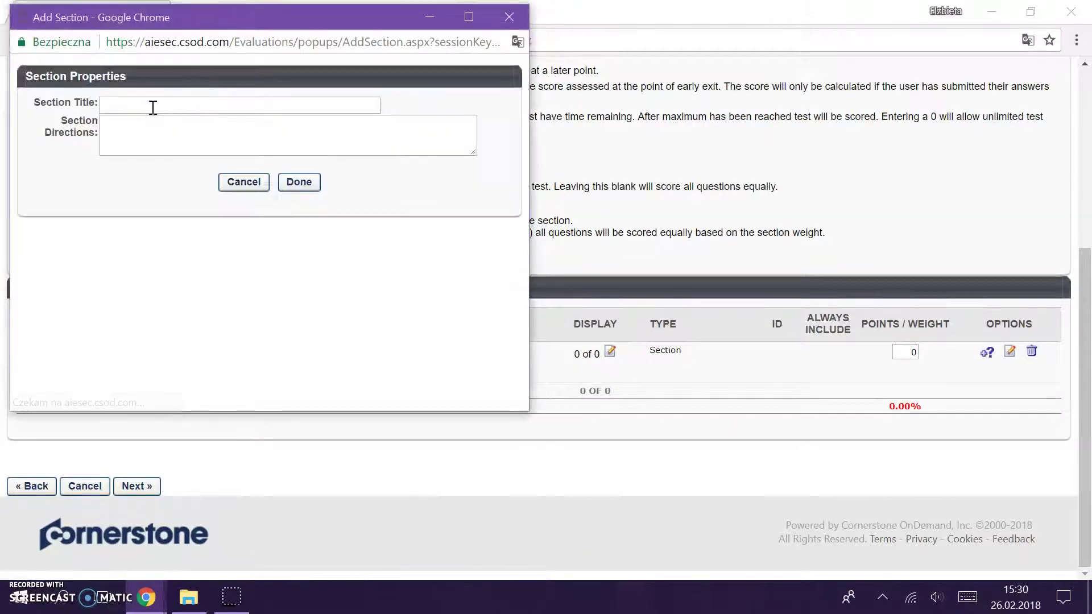
click(153, 108)
text(b)
click(305, 184)
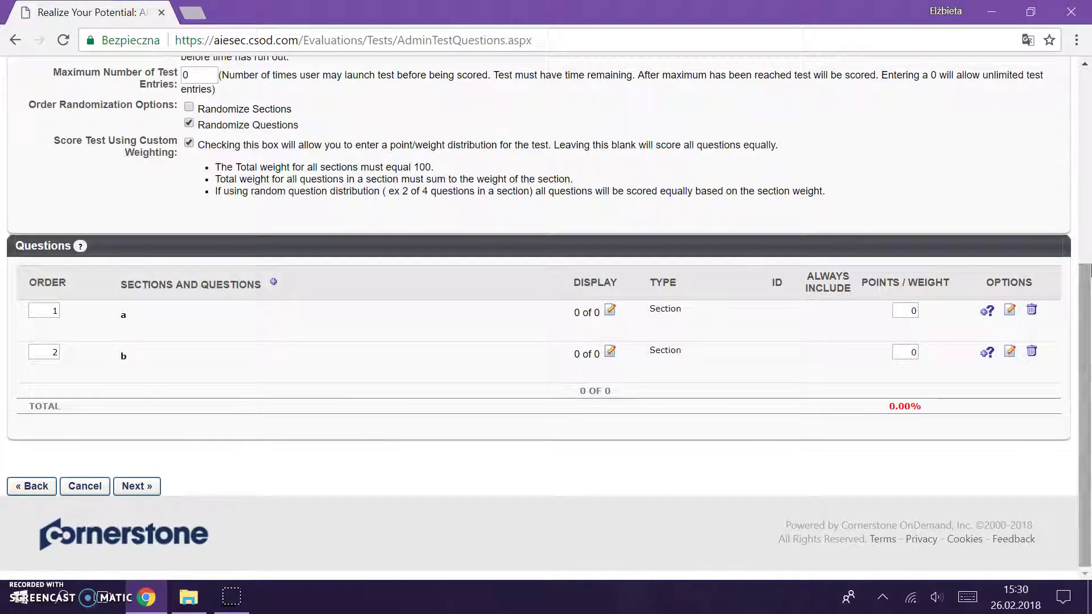
- Add questions 10145, 10214 and 10229 to section a
click(987, 313)
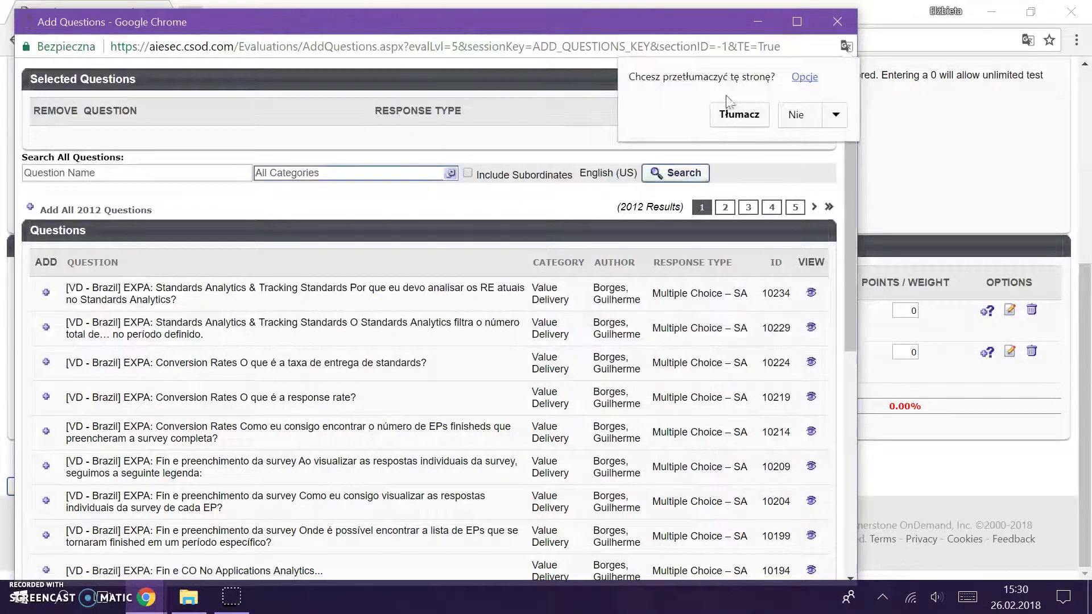
click(796, 115)
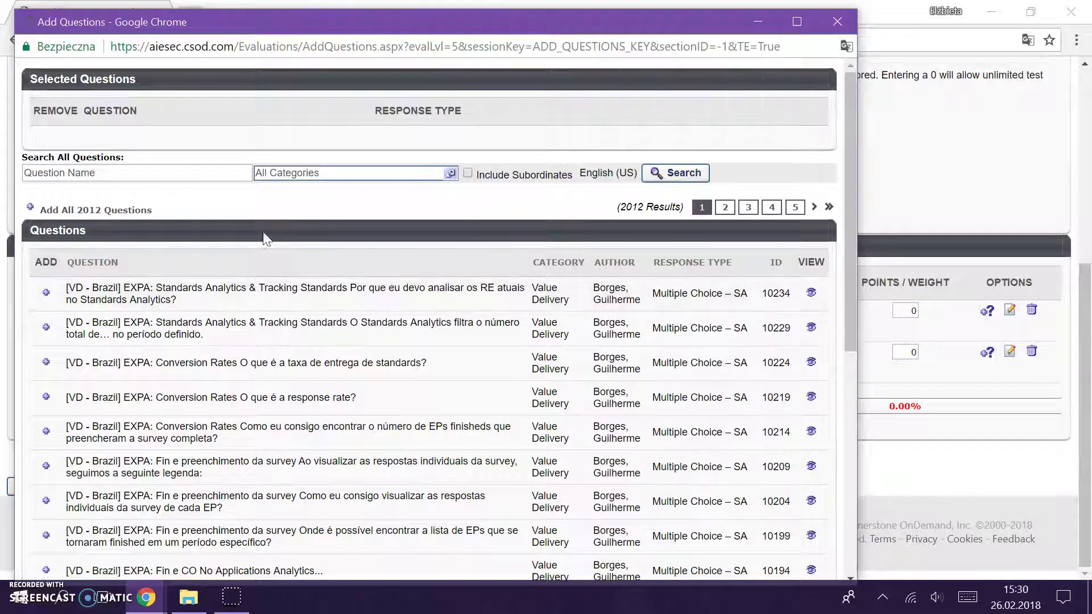
scroll(172, 398, down, 7)
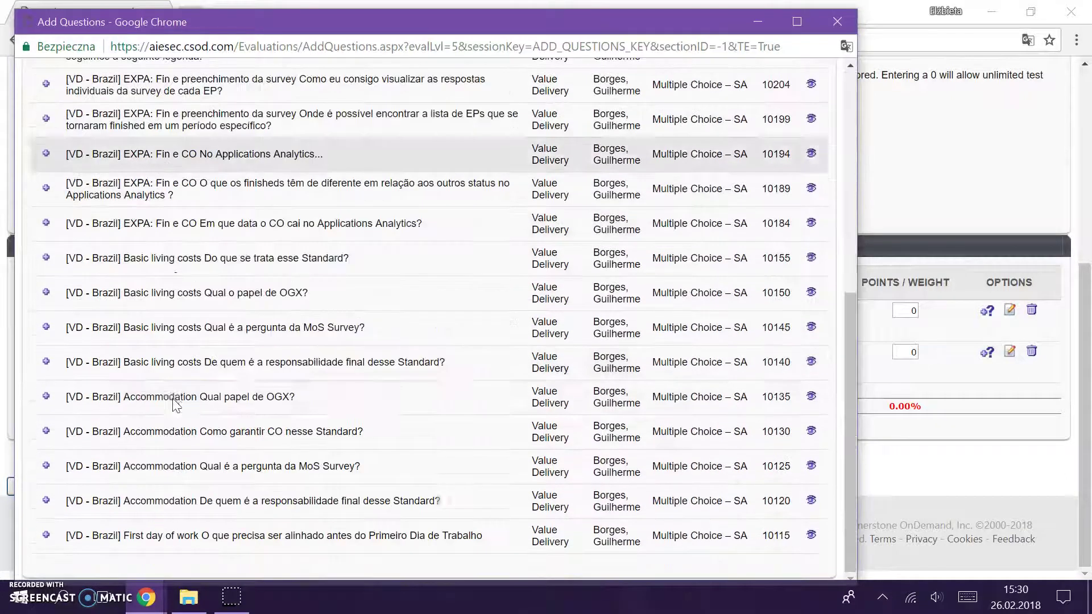
click(46, 327)
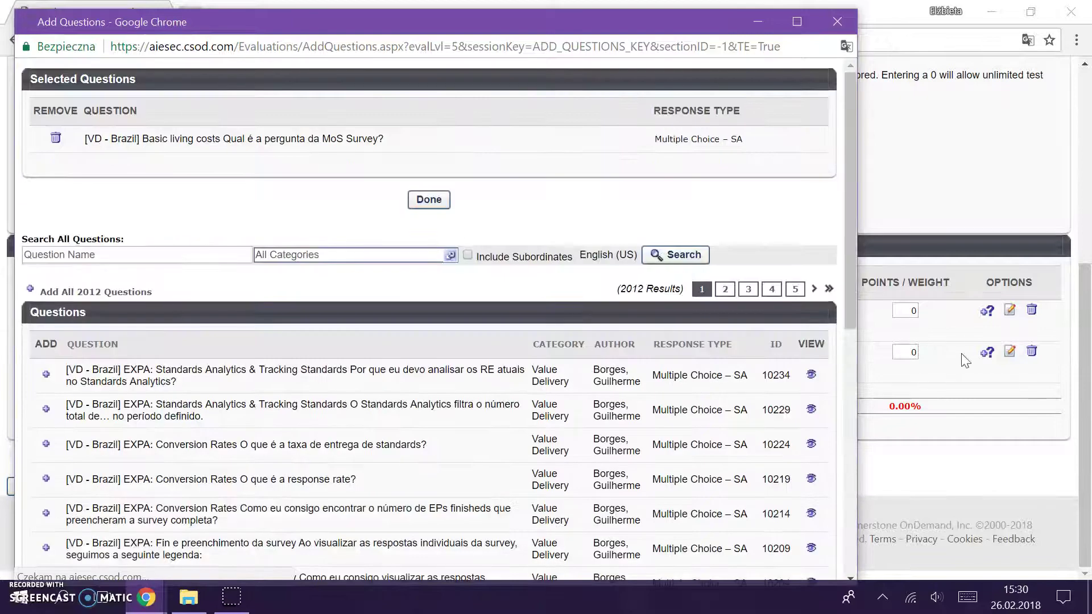
scroll(45, 393, down, 2)
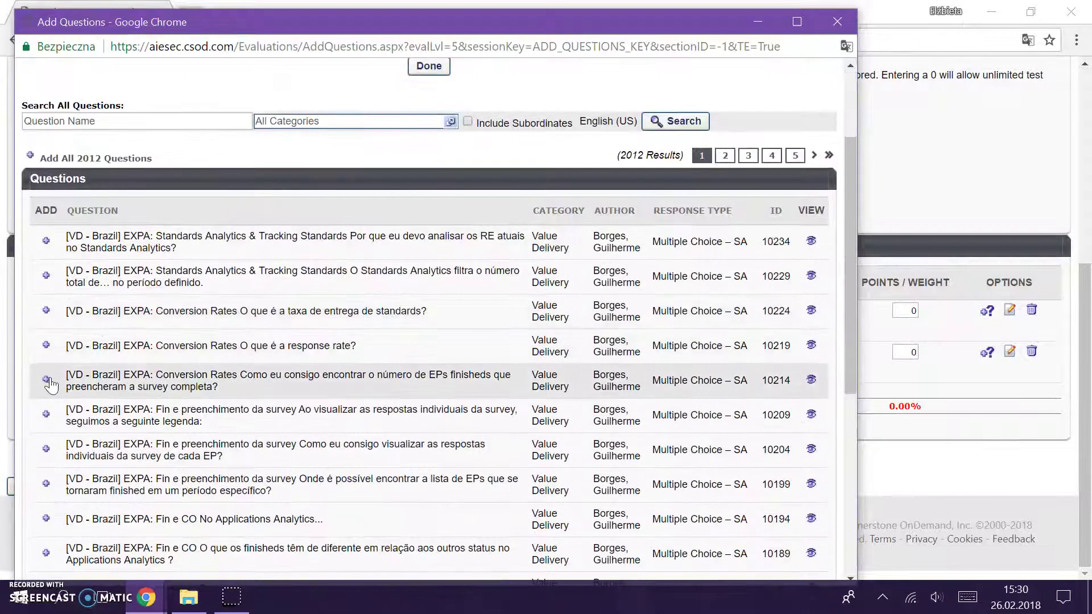
click(47, 380)
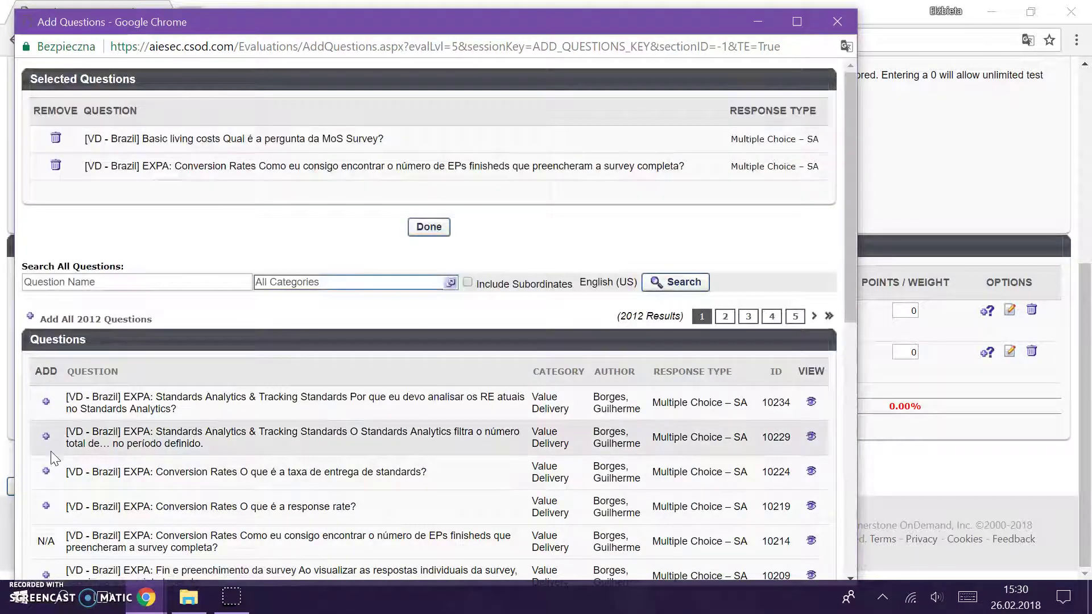
click(46, 436)
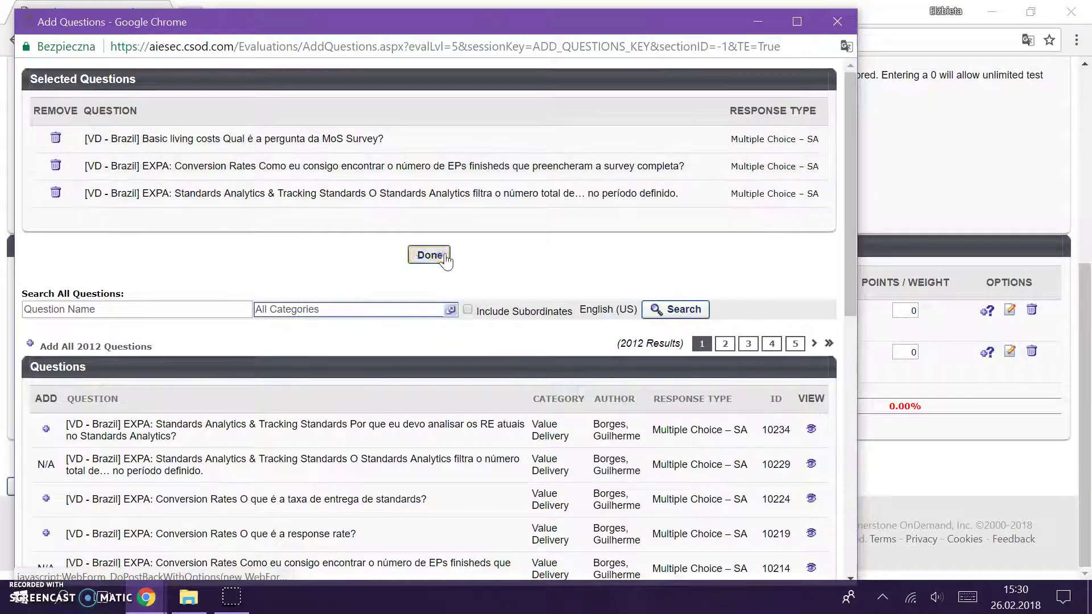
click(429, 254)
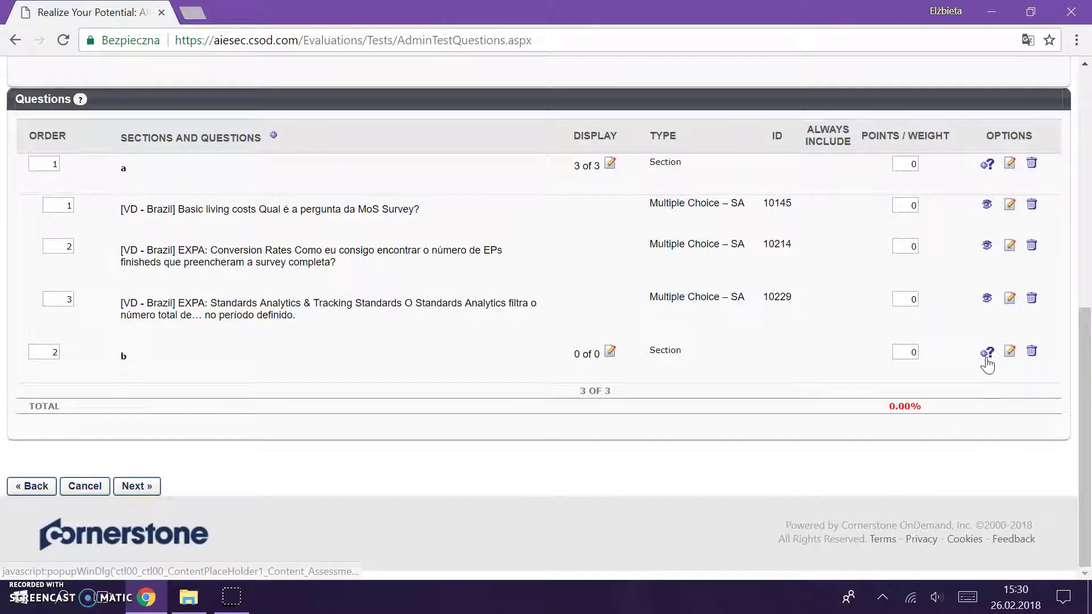
- Add questions 10125 (Accommodation MoS Survey) and 10115 (First day of work) to section b
click(987, 354)
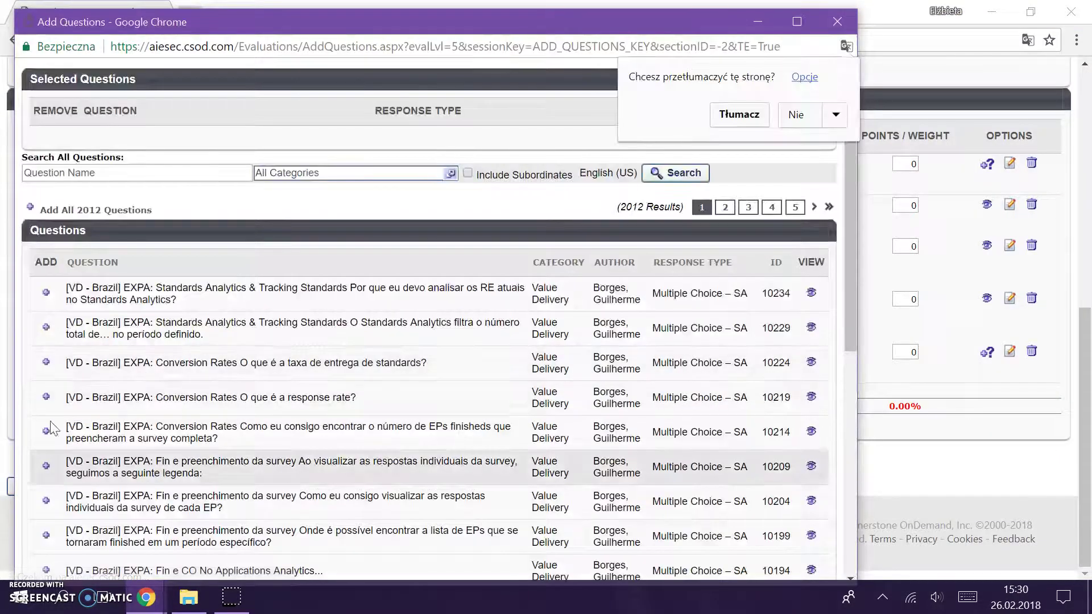
scroll(88, 497, down, 7)
click(46, 466)
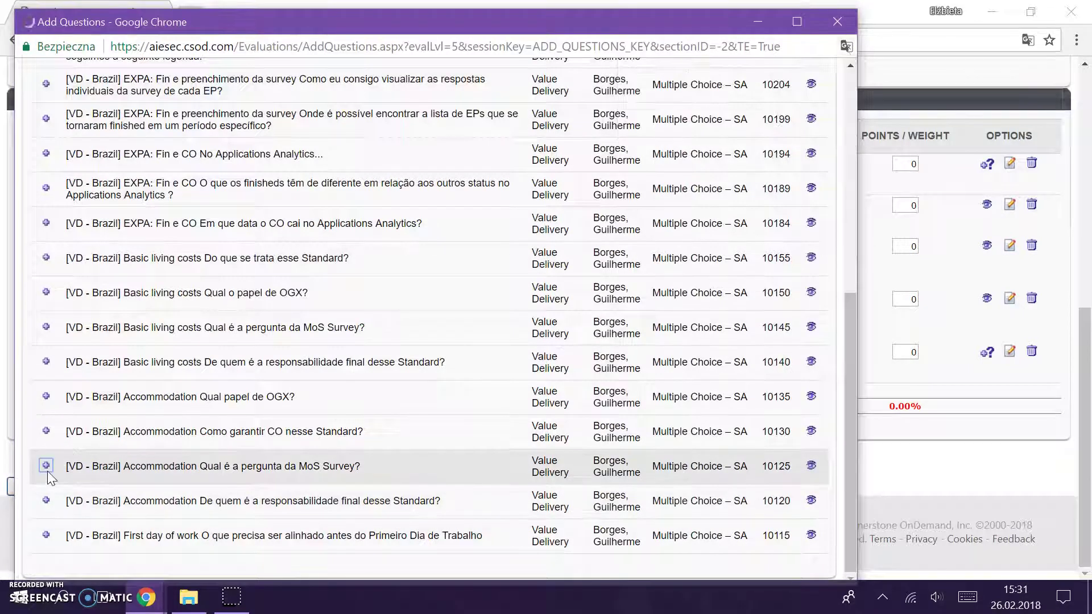
scroll(426, 463, down, 7)
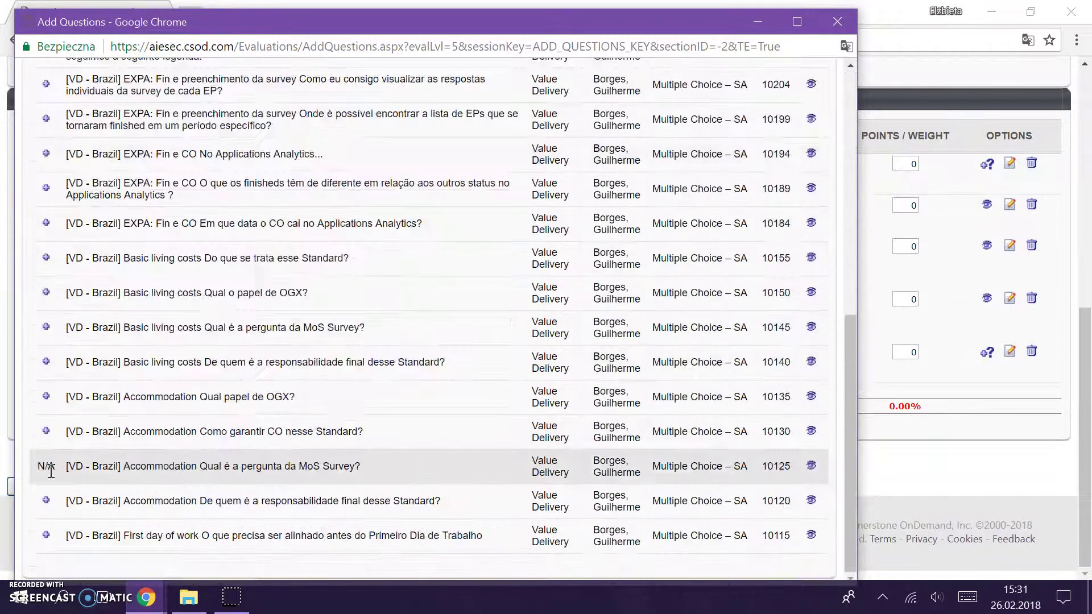
click(46, 534)
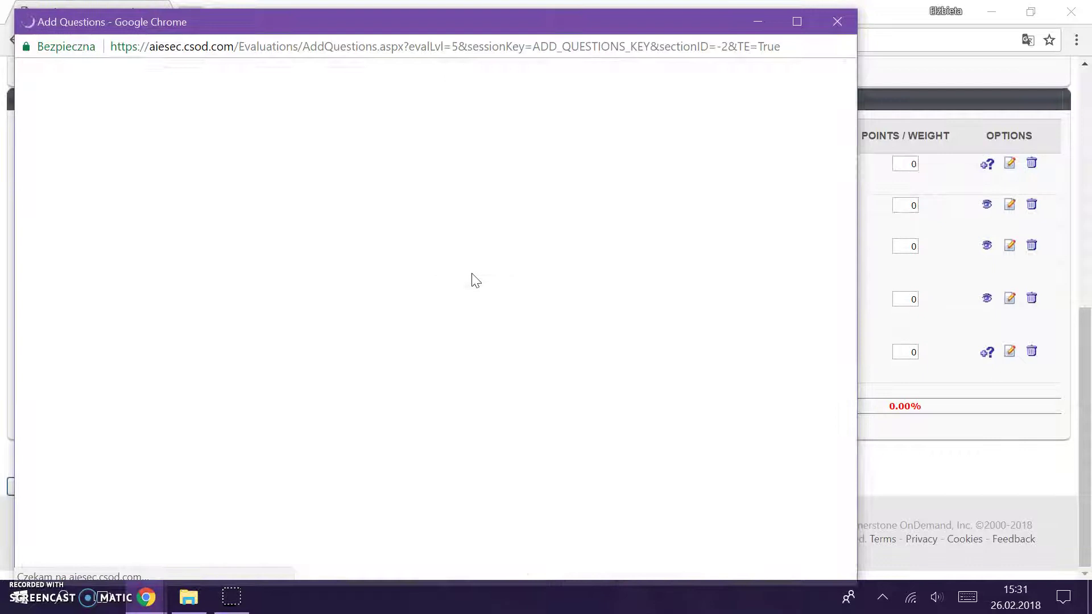
click(429, 228)
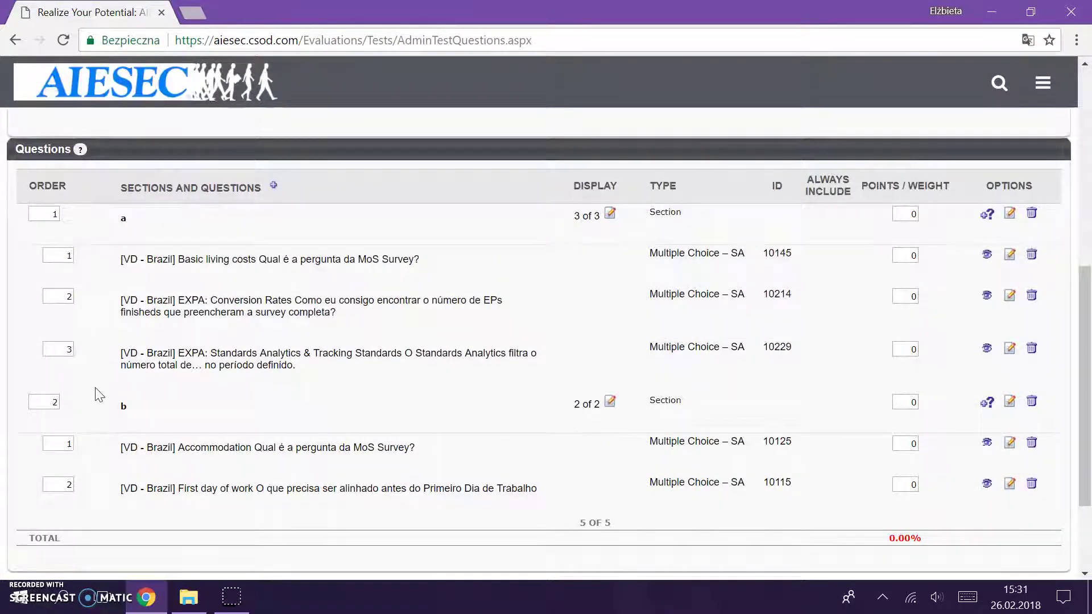
- Weight section a's three questions 40, 40 and 20
scroll(98, 390, up, 4)
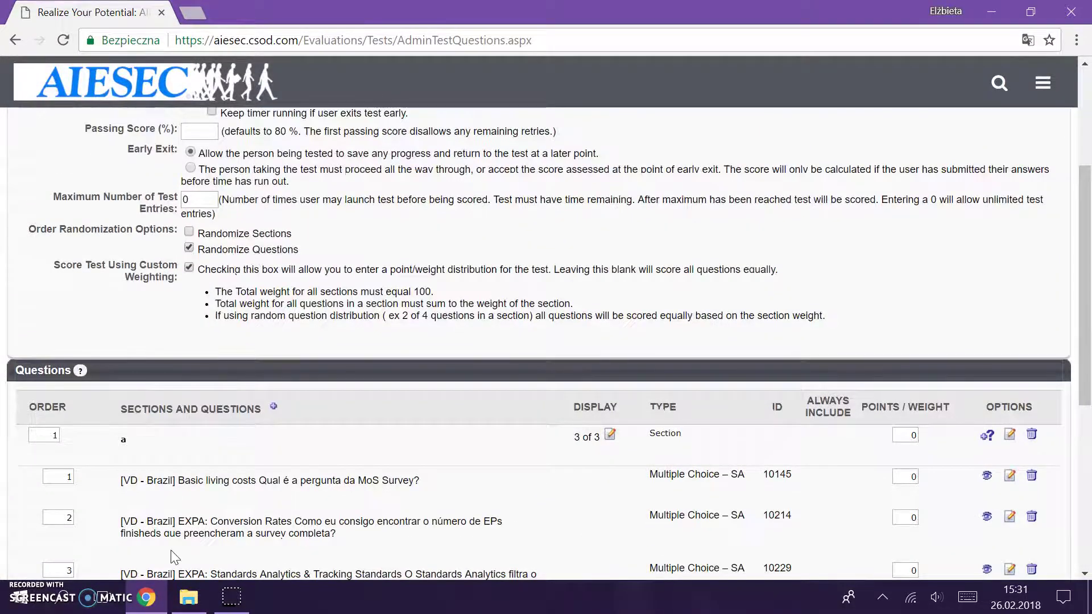
scroll(171, 551, down, 4)
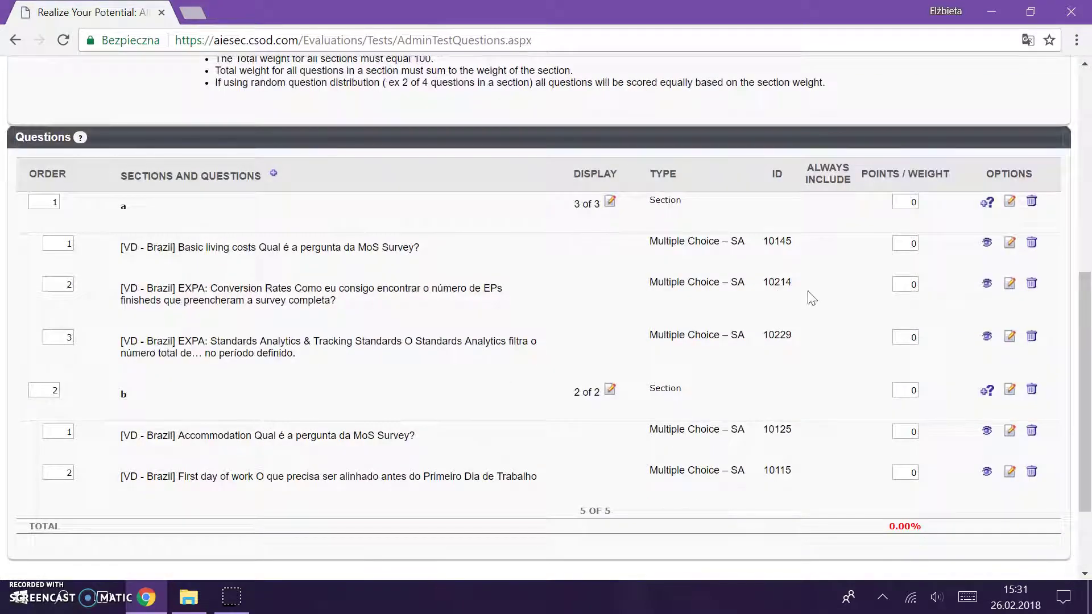
double_click(902, 239)
text(40)
click(910, 282)
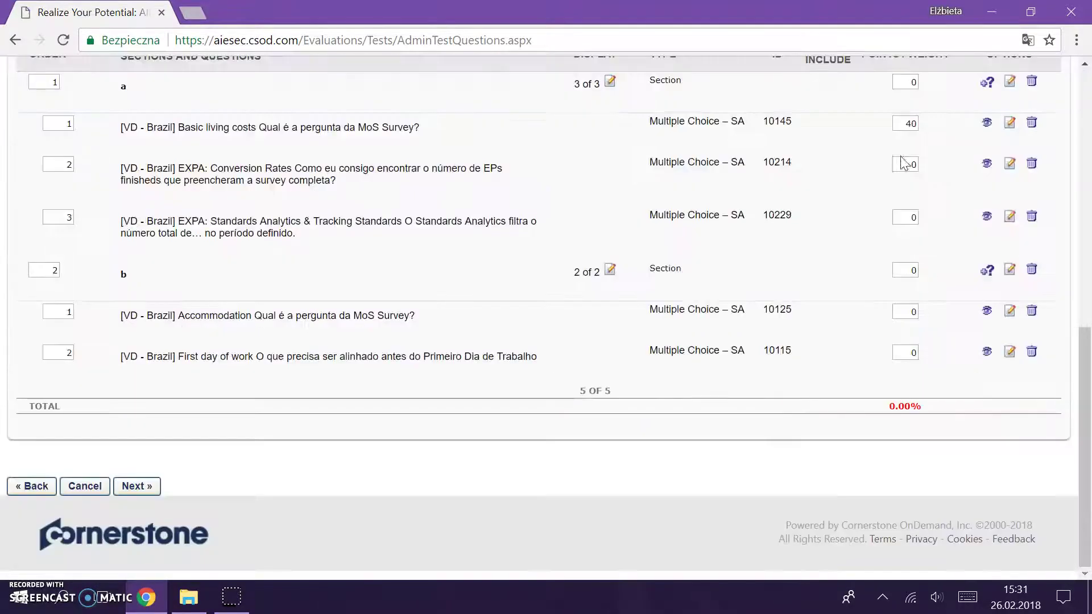
double_click(904, 164)
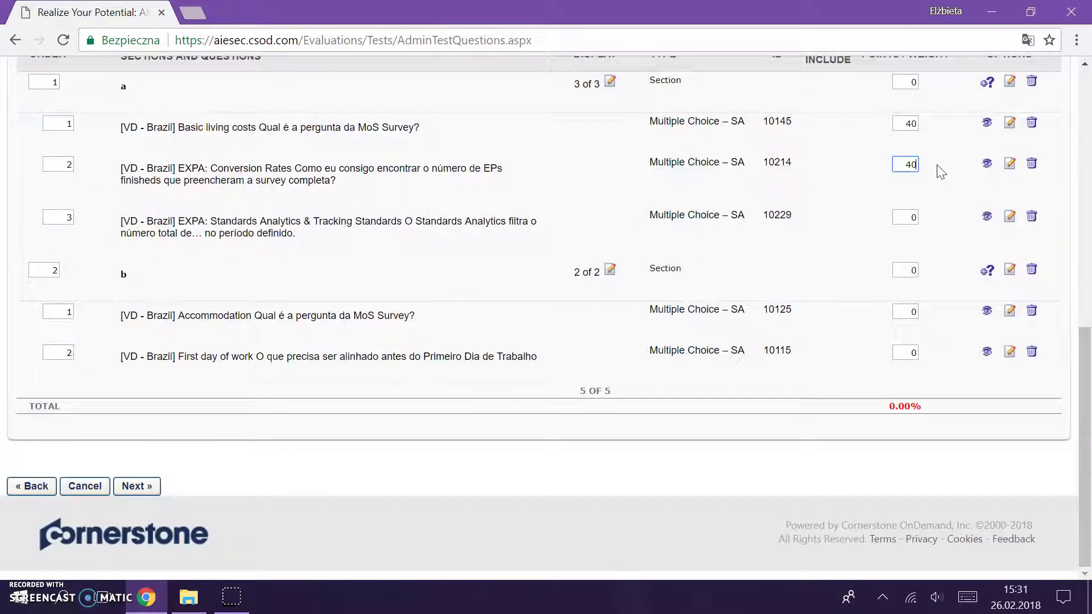
click(905, 217)
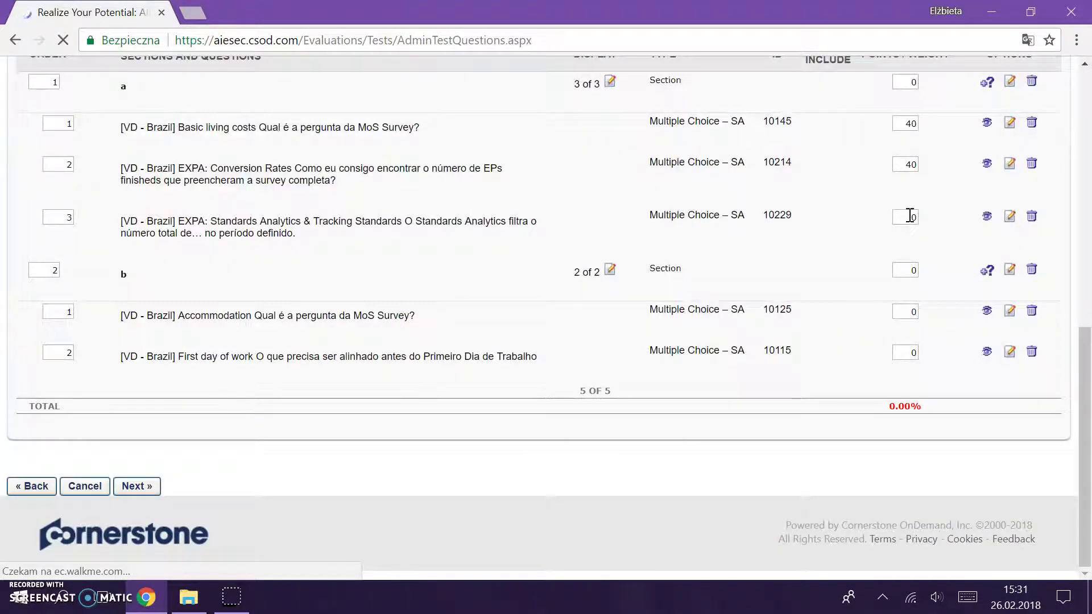
click(910, 216)
text(2)
click(907, 269)
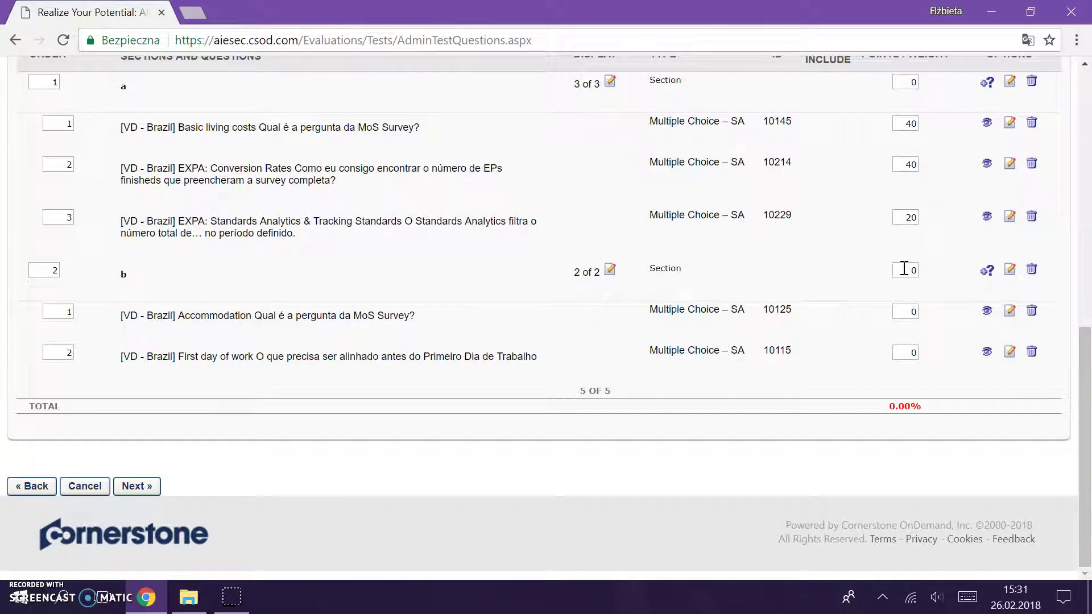
- Weight section b's questions 30 and 70, keeping section b's own weight at 0
double_click(908, 269)
text(30)
key(BackSpace)
key(BackSpace)
click(904, 313)
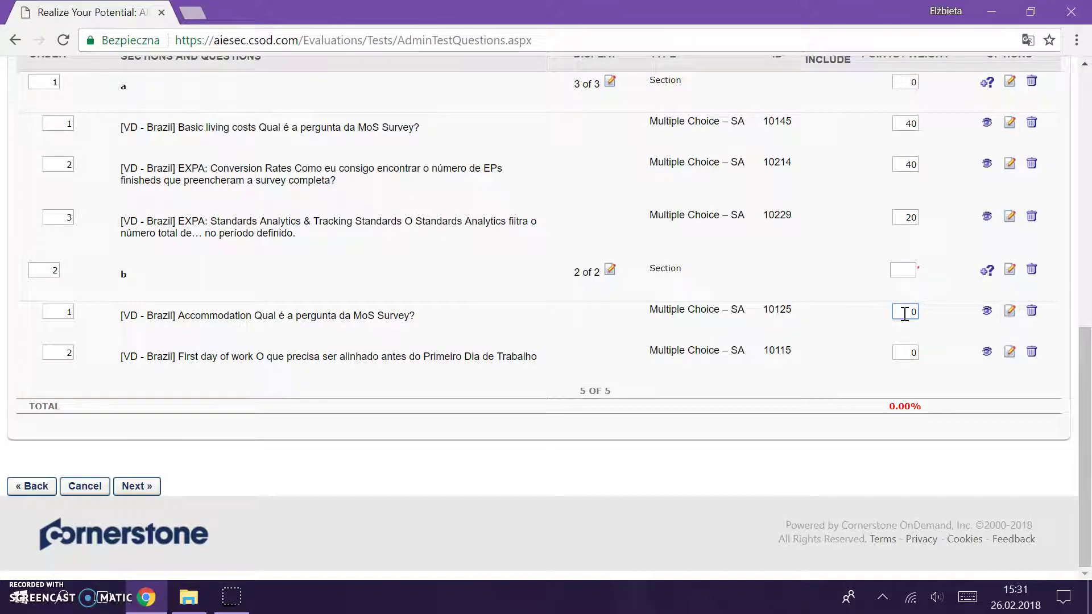
click(902, 270)
click(909, 290)
click(905, 311)
text(3)
click(904, 353)
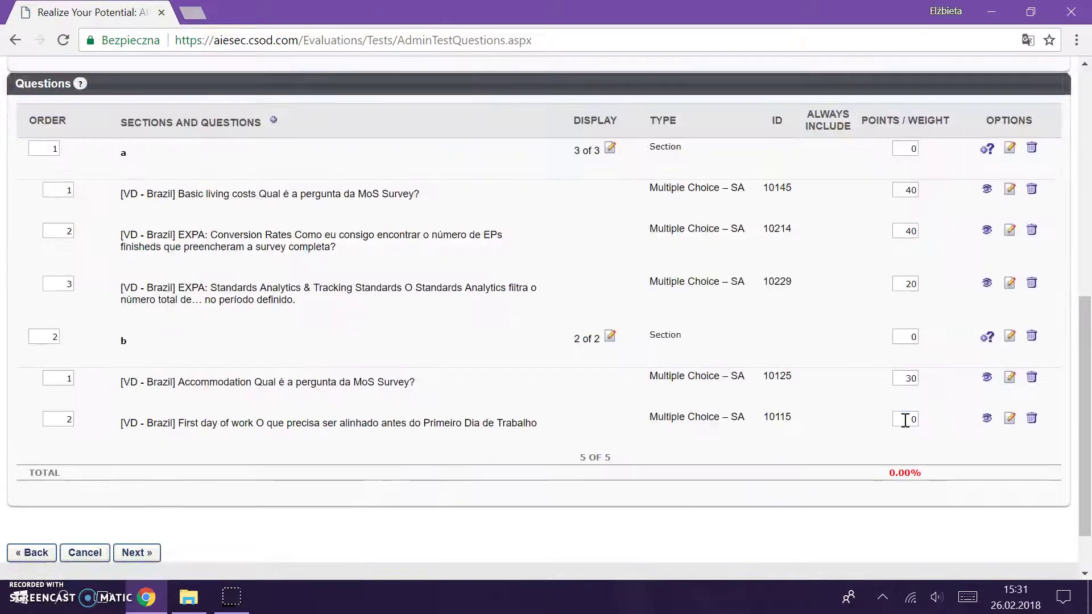
click(904, 420)
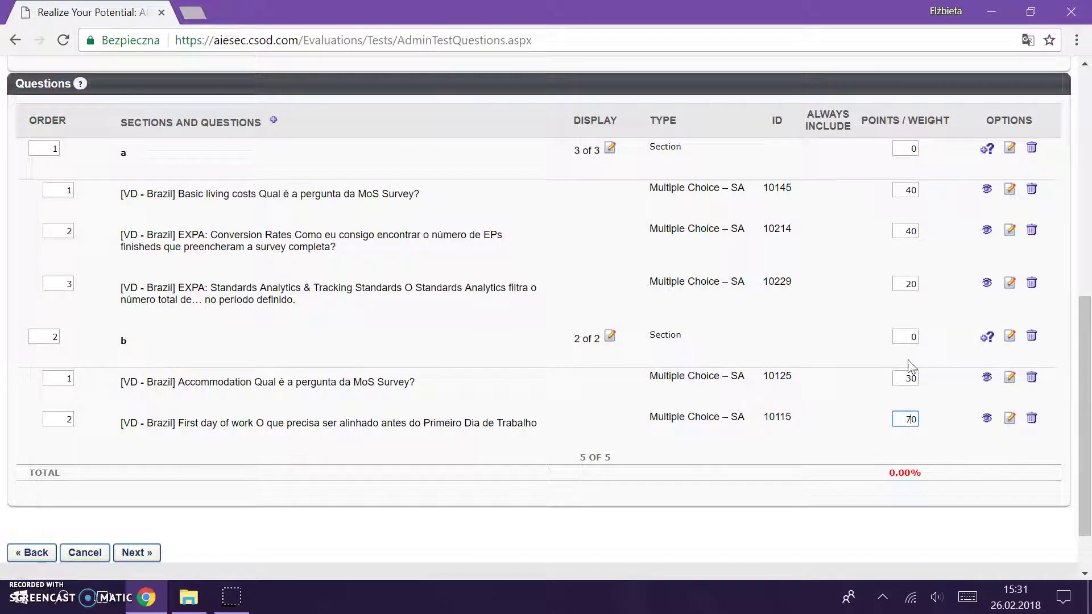
click(906, 338)
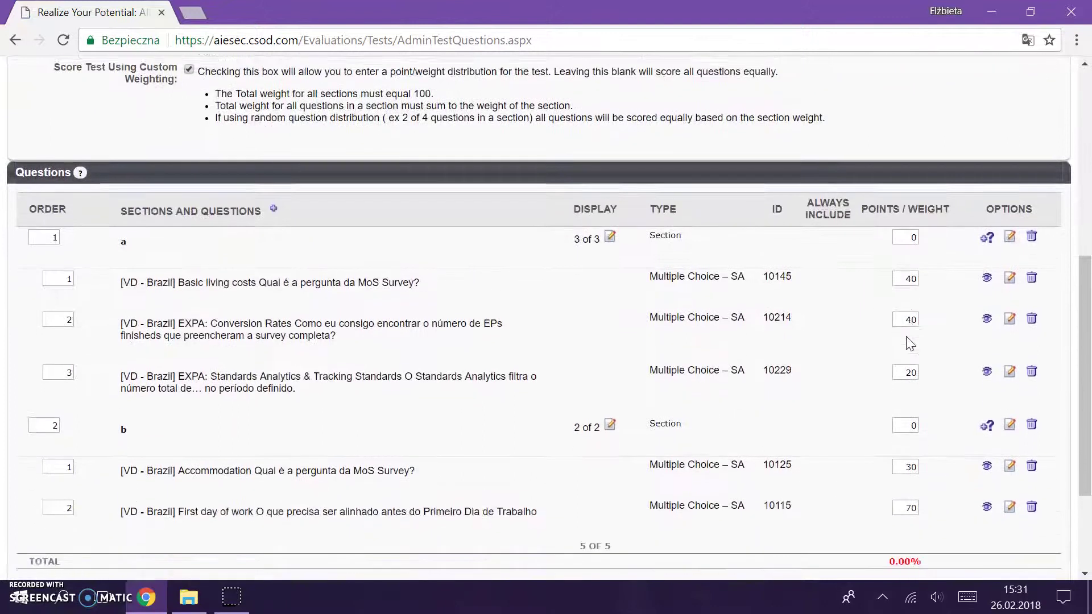
scroll(907, 338, down, 1)
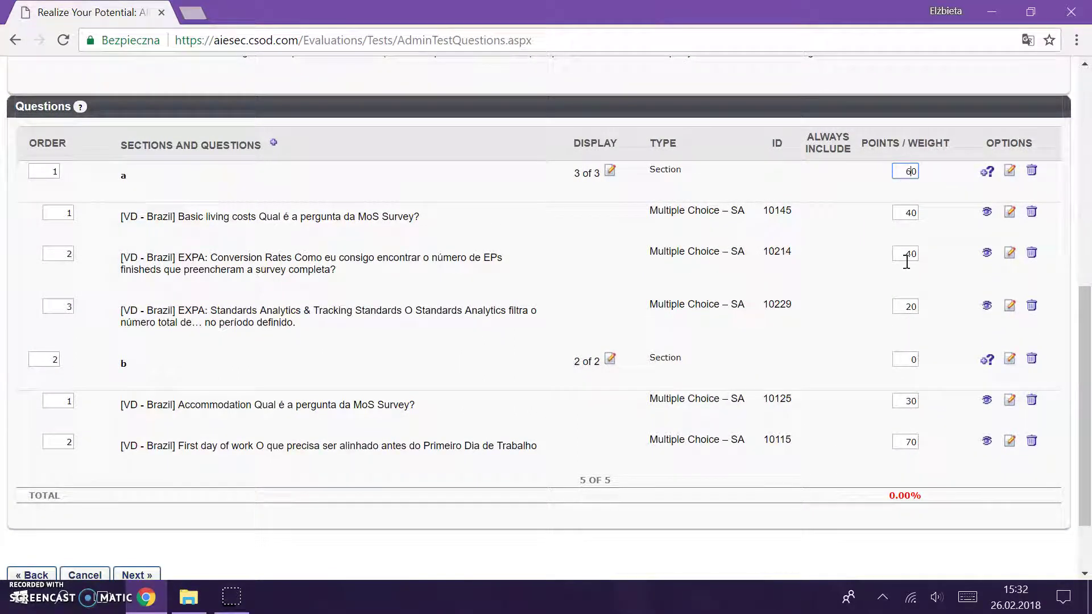
- Set section a to 60 and section b to 40, then try Next, which reports a weights error
click(903, 362)
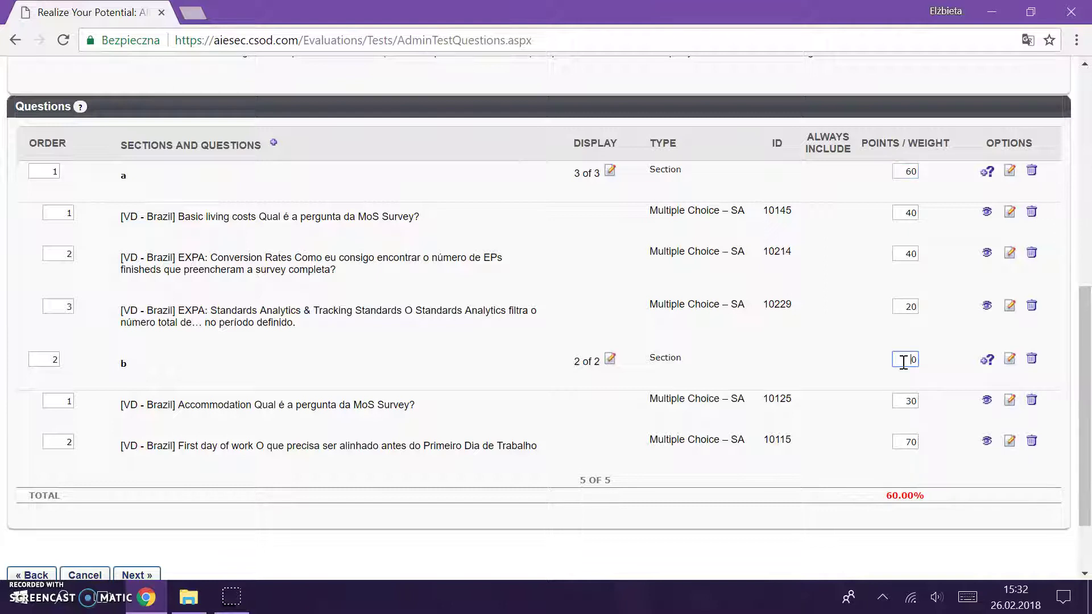
click(904, 403)
scroll(897, 498, down, 3)
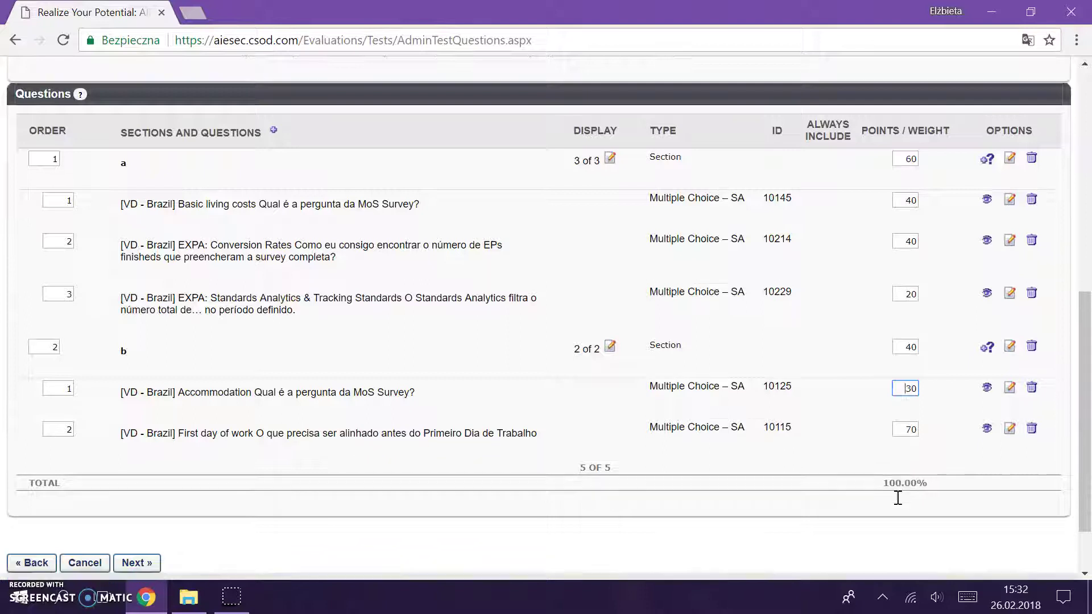
click(137, 487)
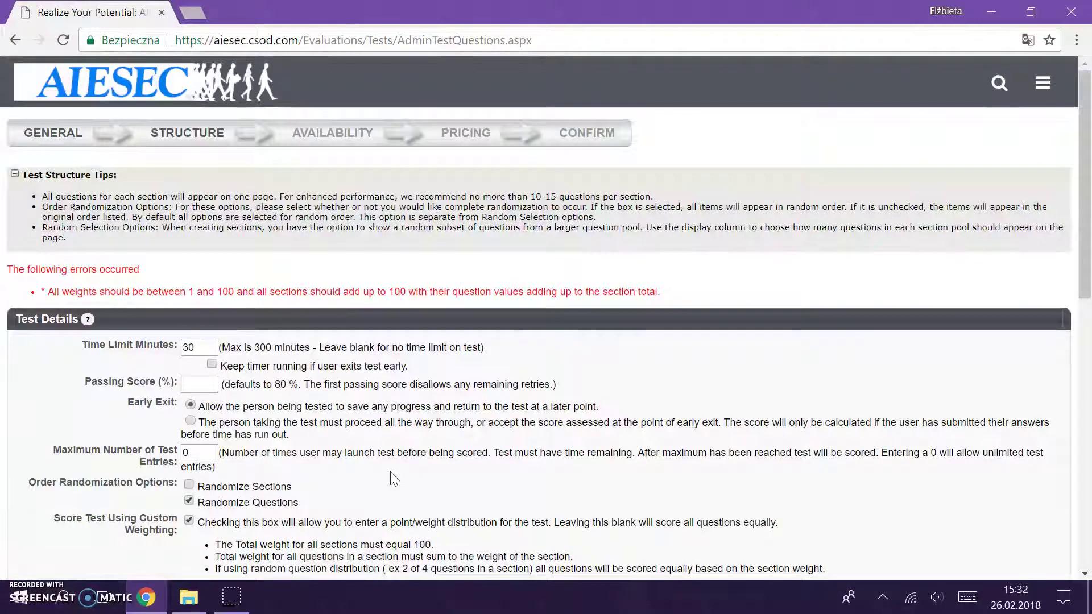
- Set question weights to 30, 10, 20 for section a and 30, 10 for section b, then continue to Availability
scroll(394, 480, down, 8)
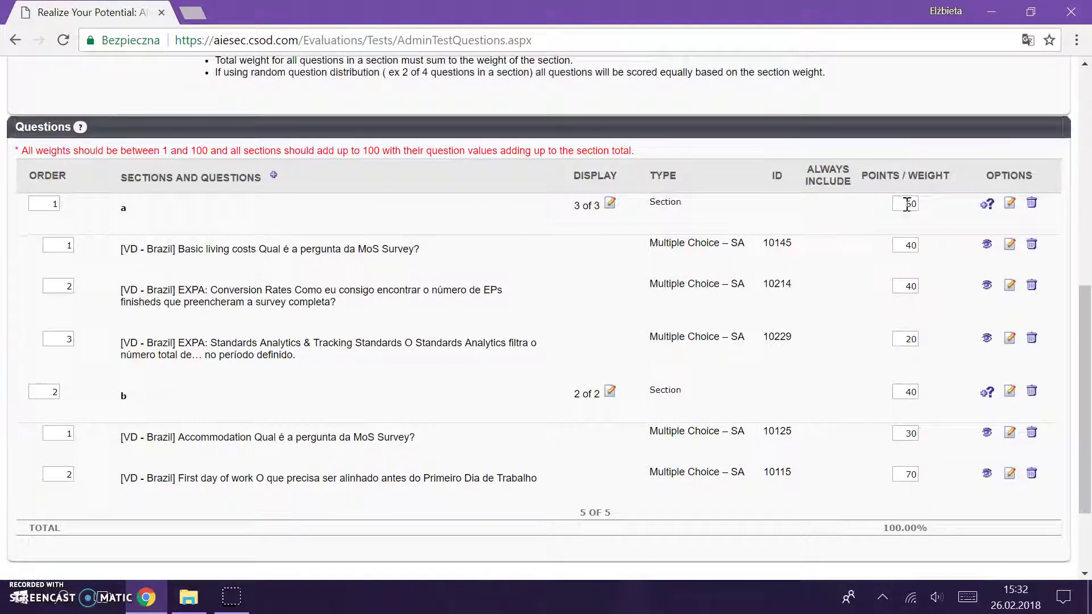
text(3)
click(912, 284)
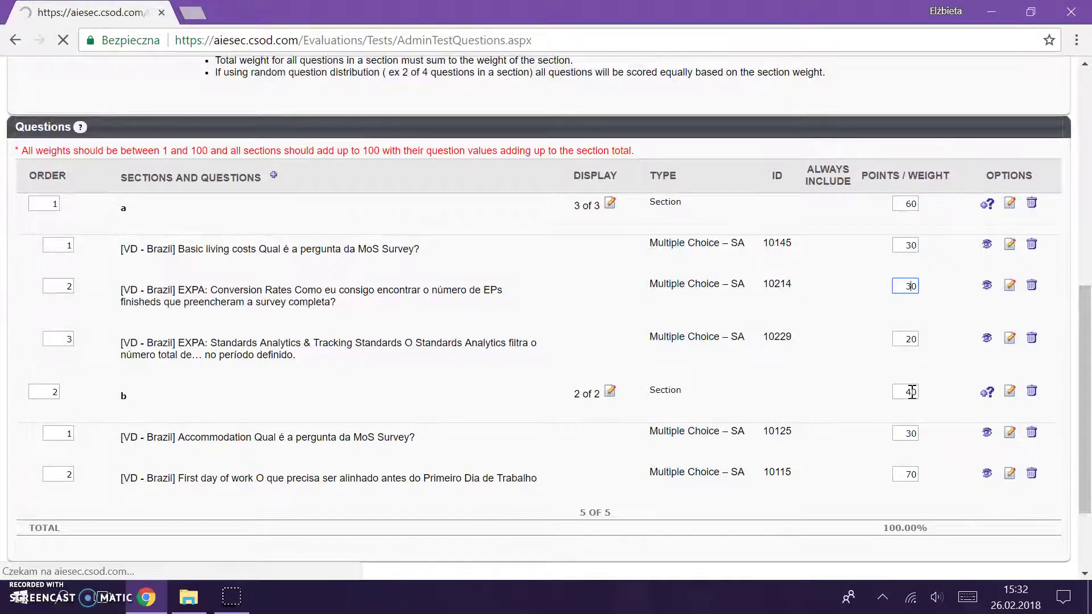
scroll(912, 393, down, 10)
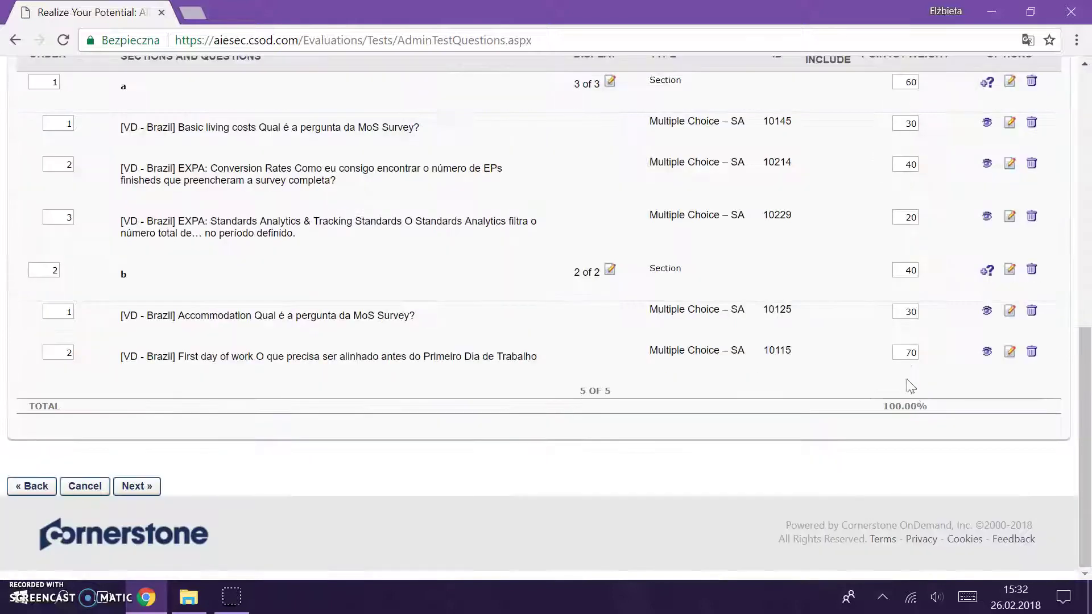
scroll(908, 345, up, 1)
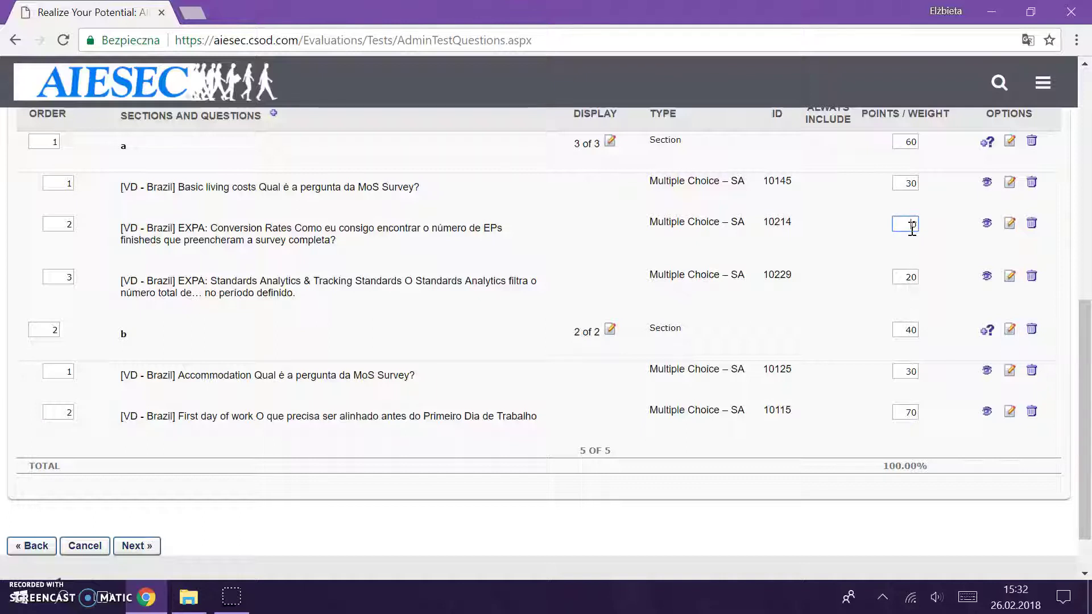
text(0)
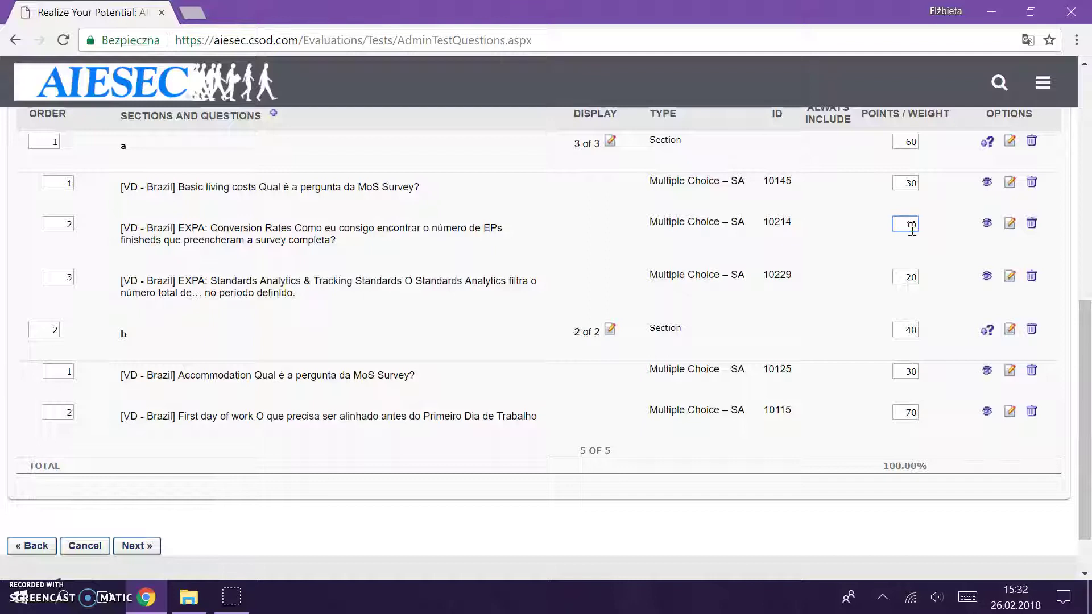
click(911, 278)
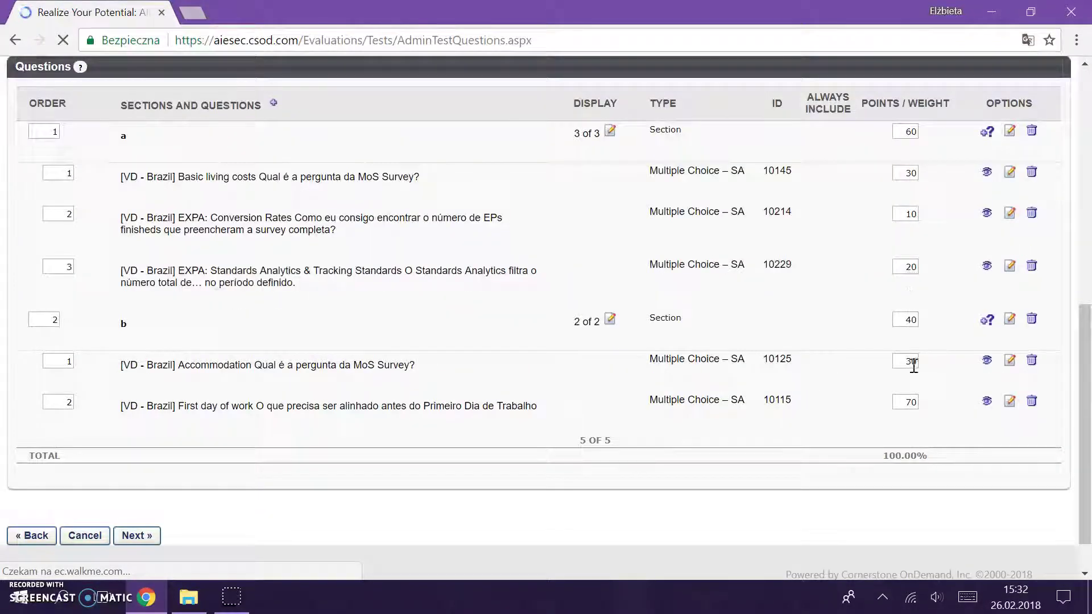
double_click(910, 401)
text(10)
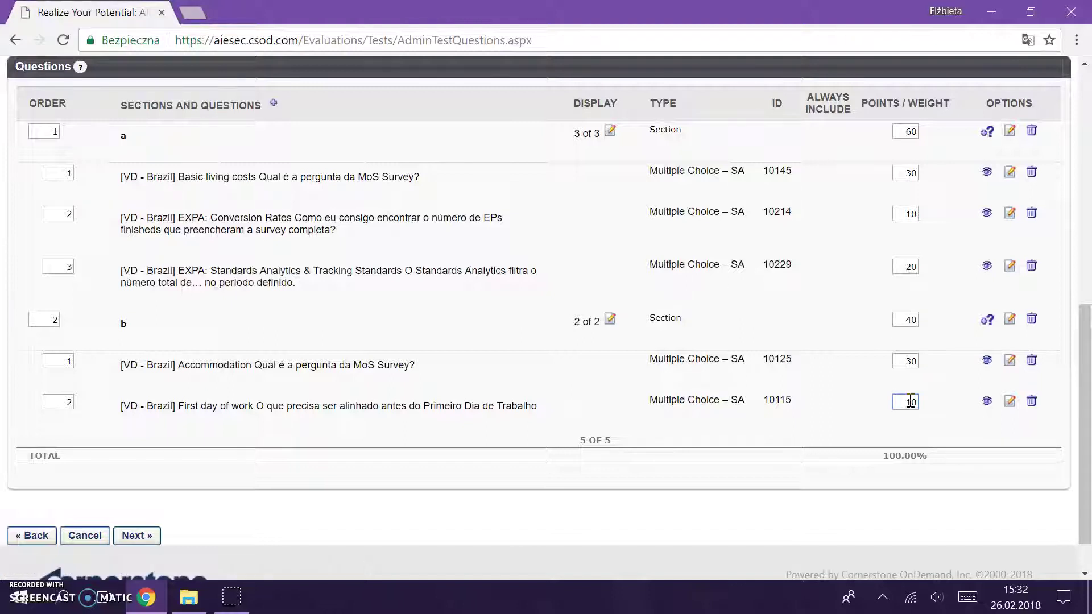
click(911, 361)
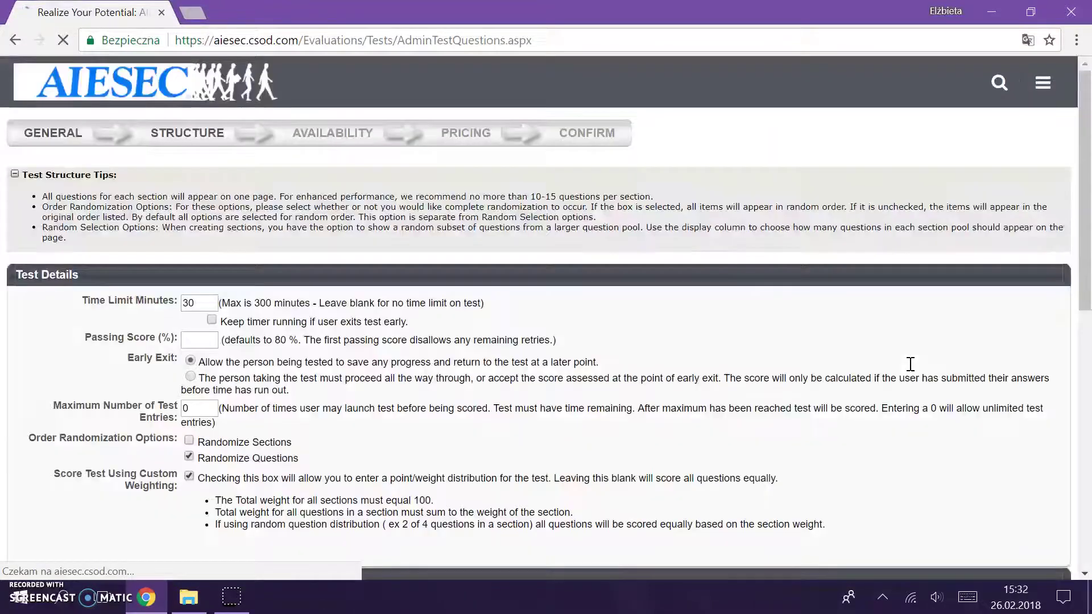
scroll(568, 398, down, 4)
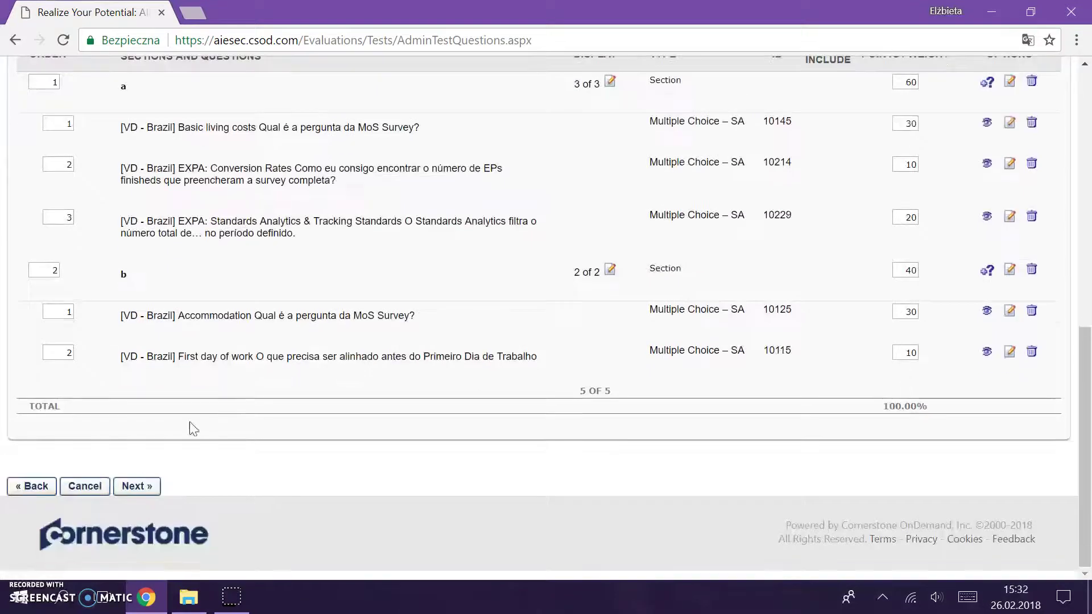
click(139, 486)
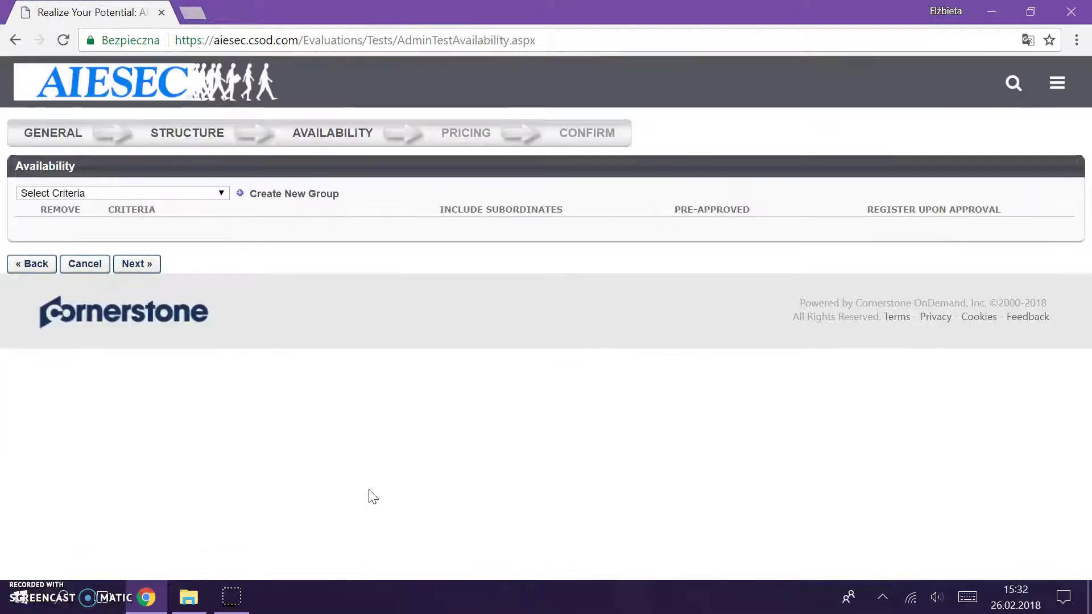
- Add the Egypt entity as an availability criterion through the entity lookup
click(193, 194)
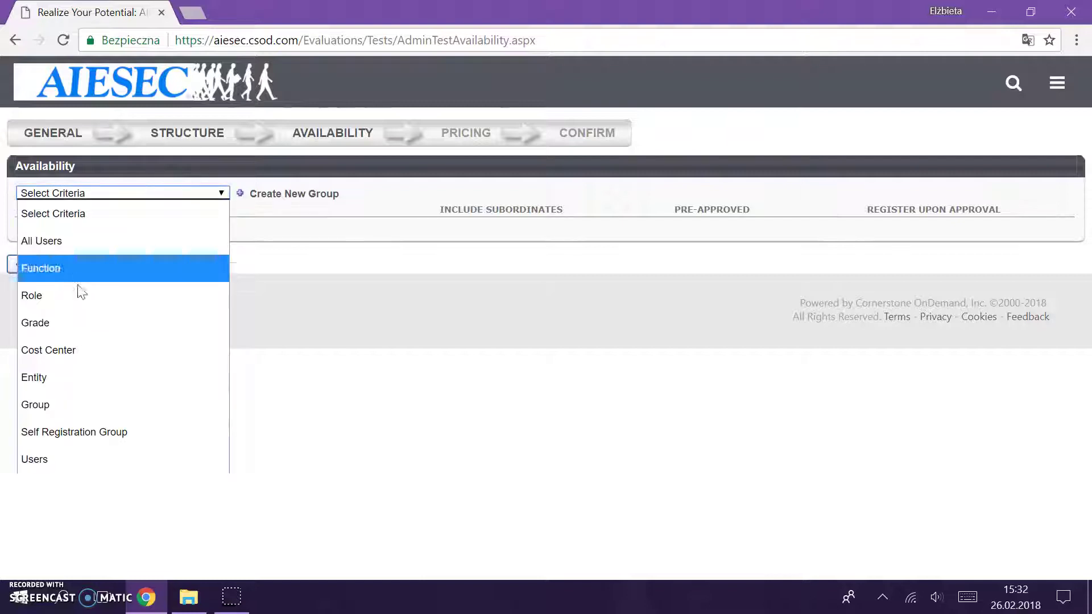
click(70, 377)
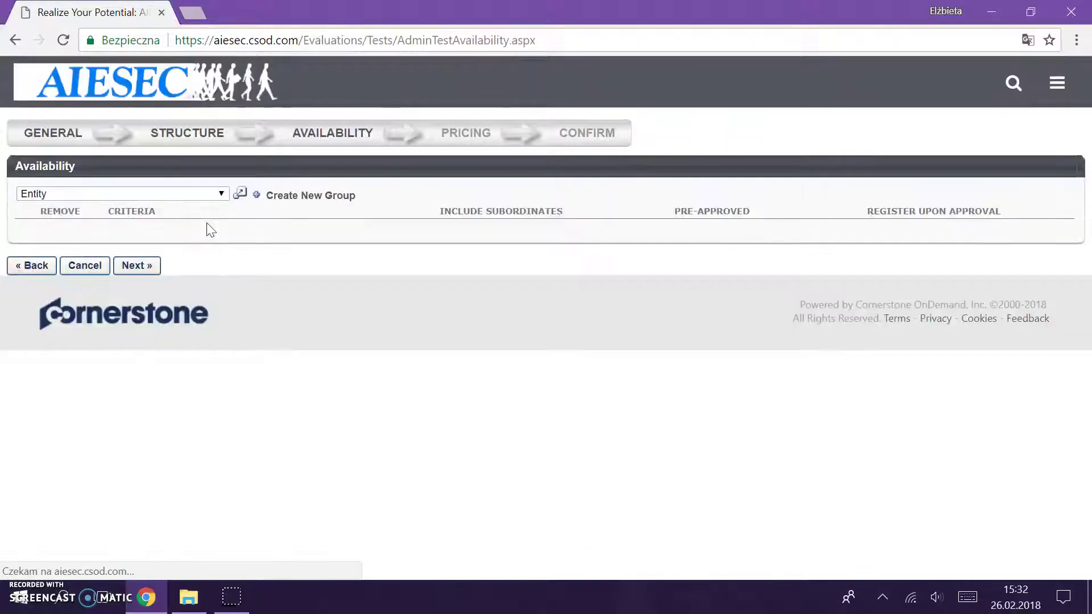
click(239, 194)
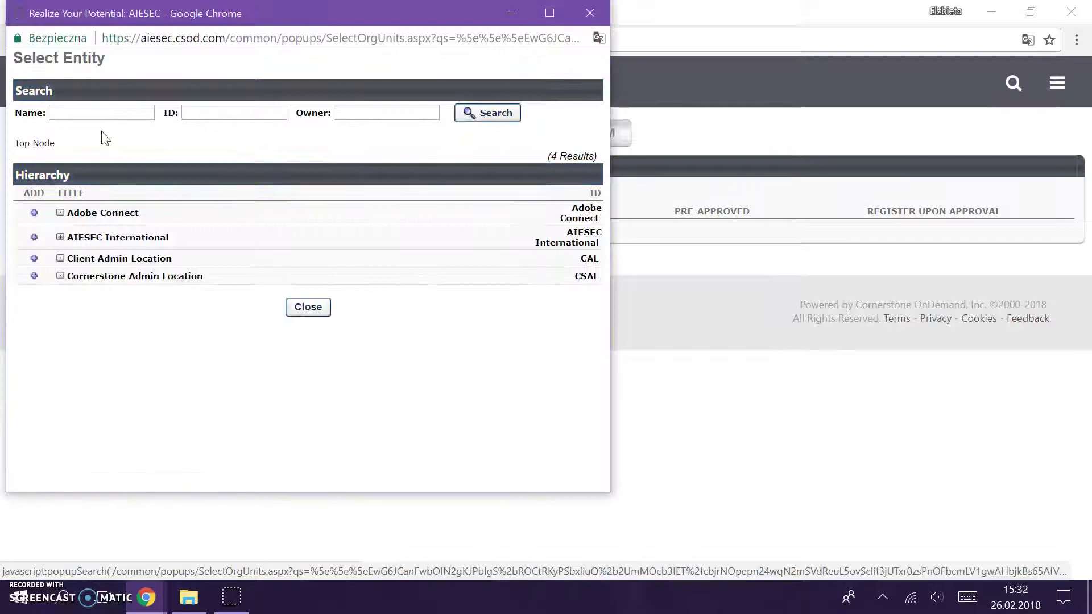
click(105, 113)
text(egypt)
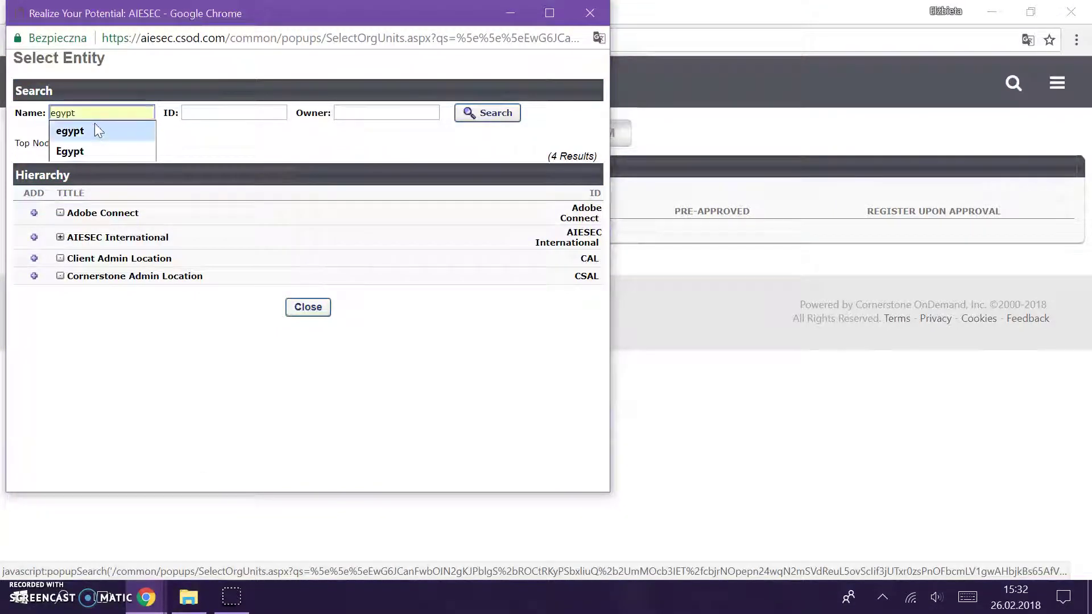
click(95, 129)
click(493, 117)
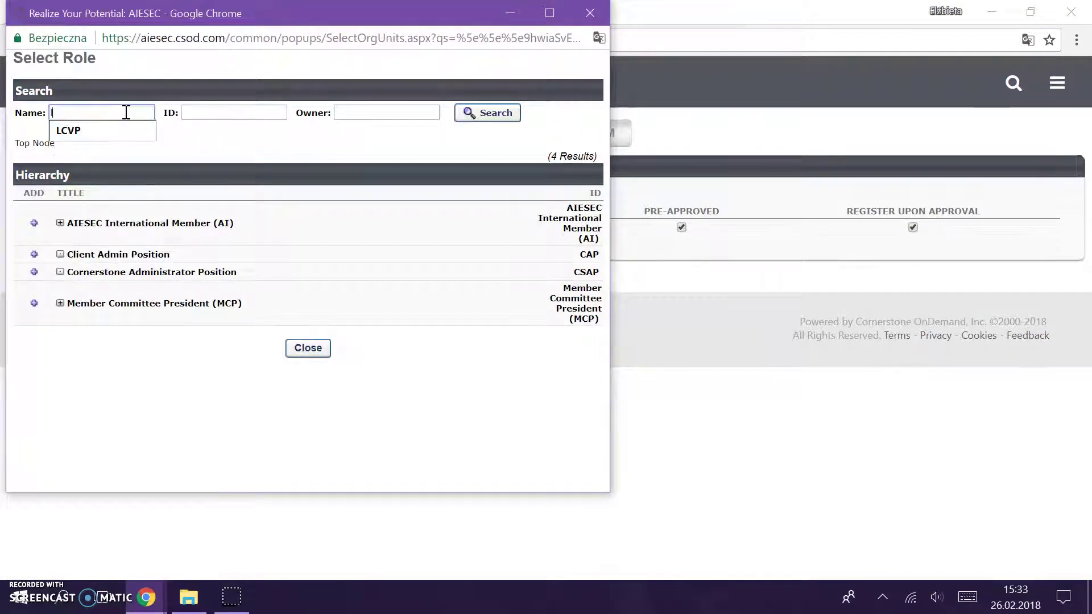
- Add the Local Committee Vice President (LCVP) role to the availability list
click(120, 130)
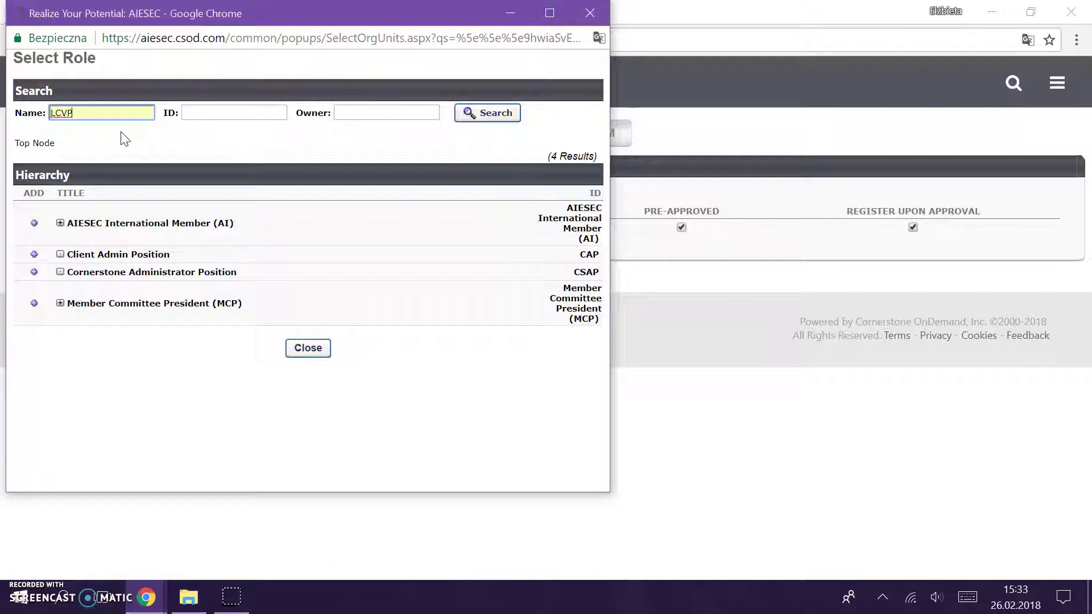
click(472, 117)
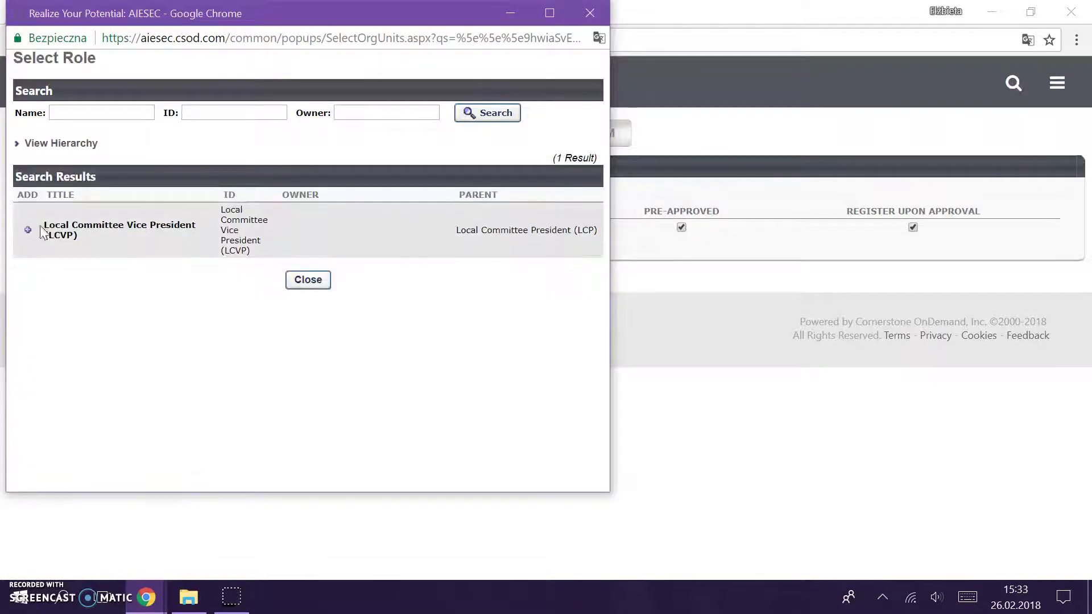
click(28, 229)
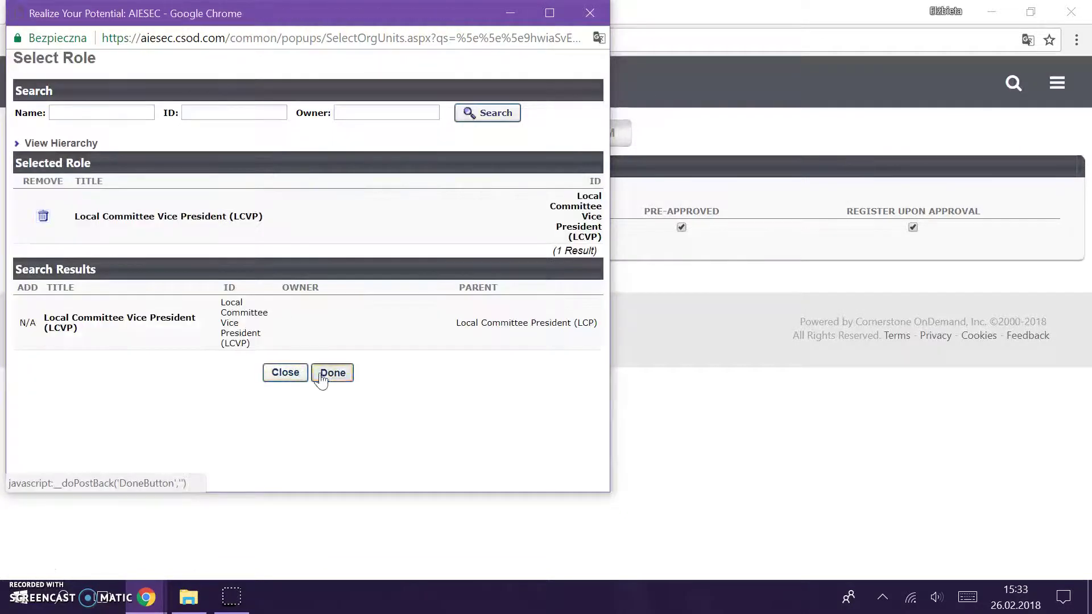
click(325, 376)
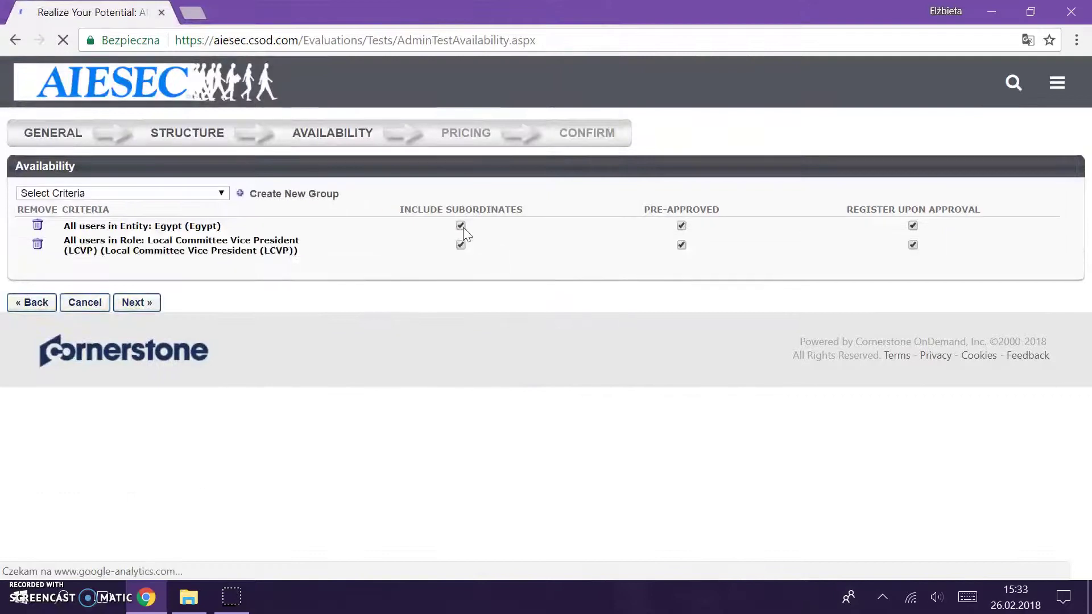
- Uncheck Include Subordinates and Pre-Approved for the Egypt and LCVP rows, then go to Pricing
click(460, 225)
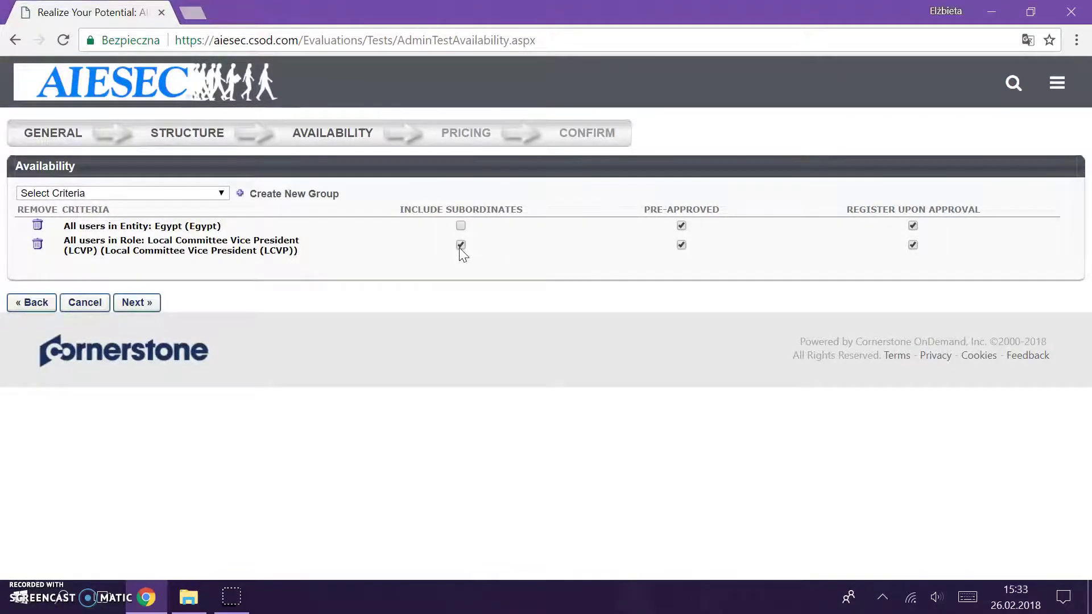
click(461, 244)
click(682, 226)
click(141, 303)
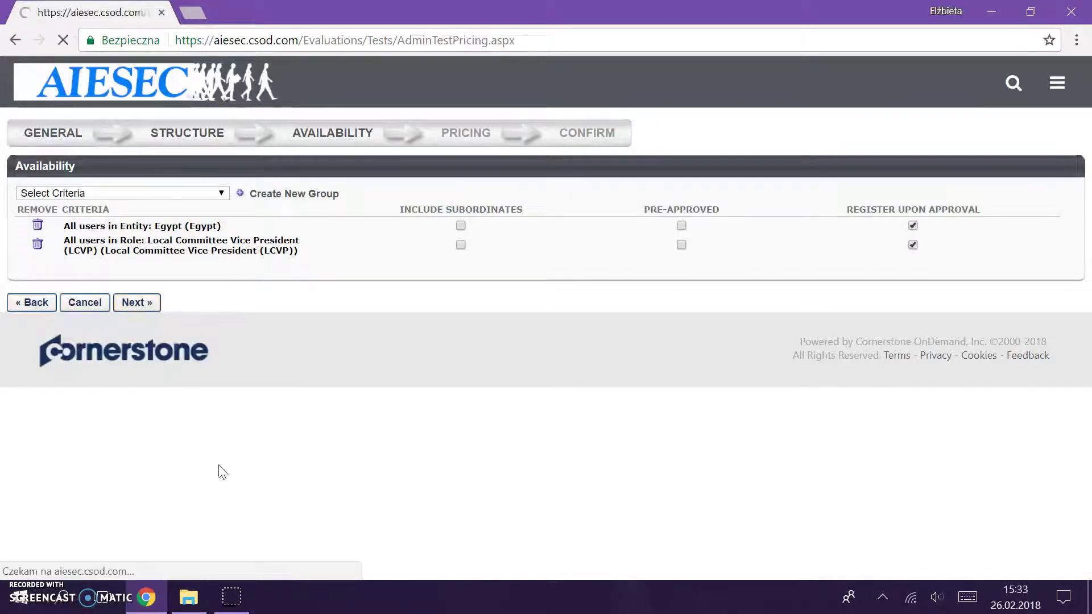
- Keep the default pricing and move on to the Confirm page's Review Test Details
scroll(193, 472, down, 1)
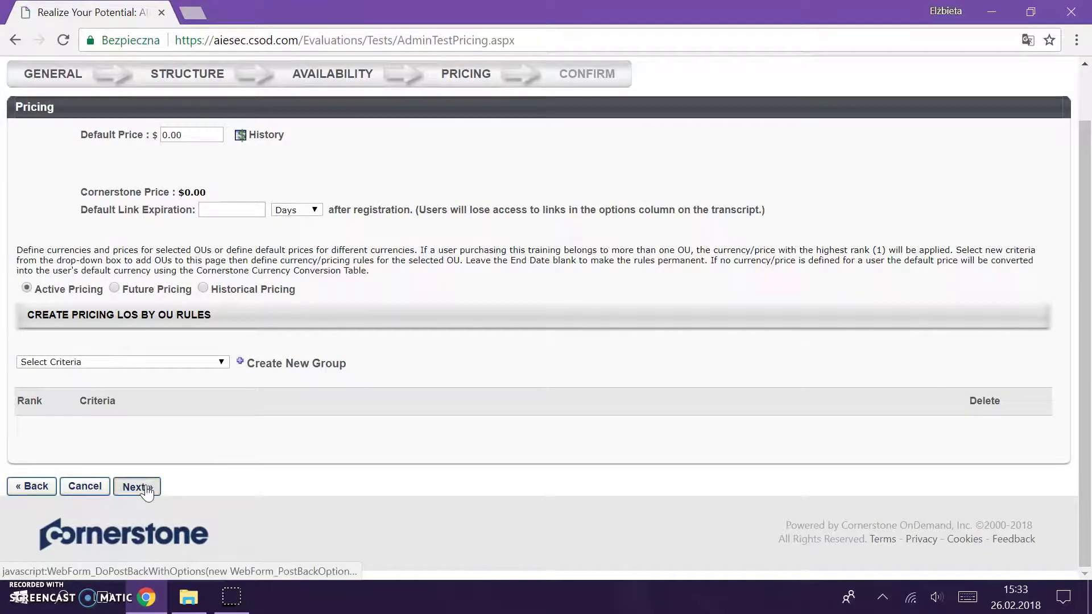
click(138, 487)
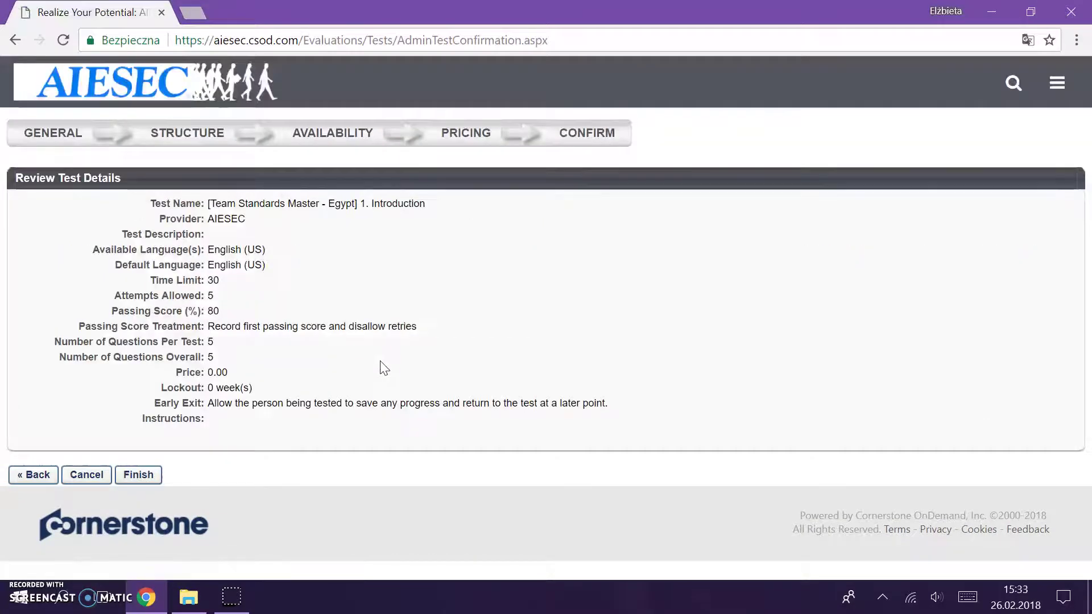